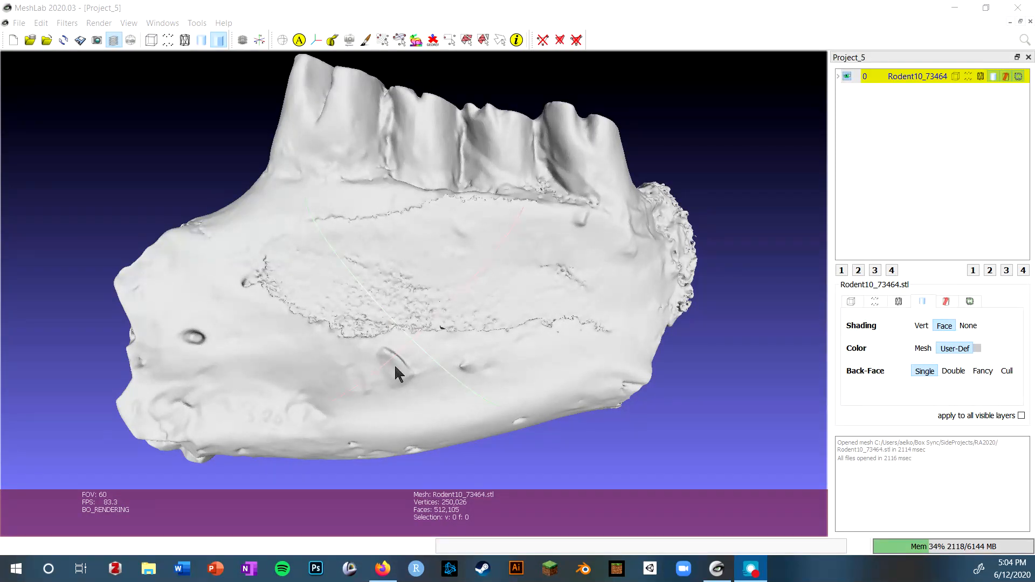
# - Display the wireframe over the shaded jaw mesh for a close-up of the small holes along the pitted area
pyautogui.scroll(10, 404, 324)
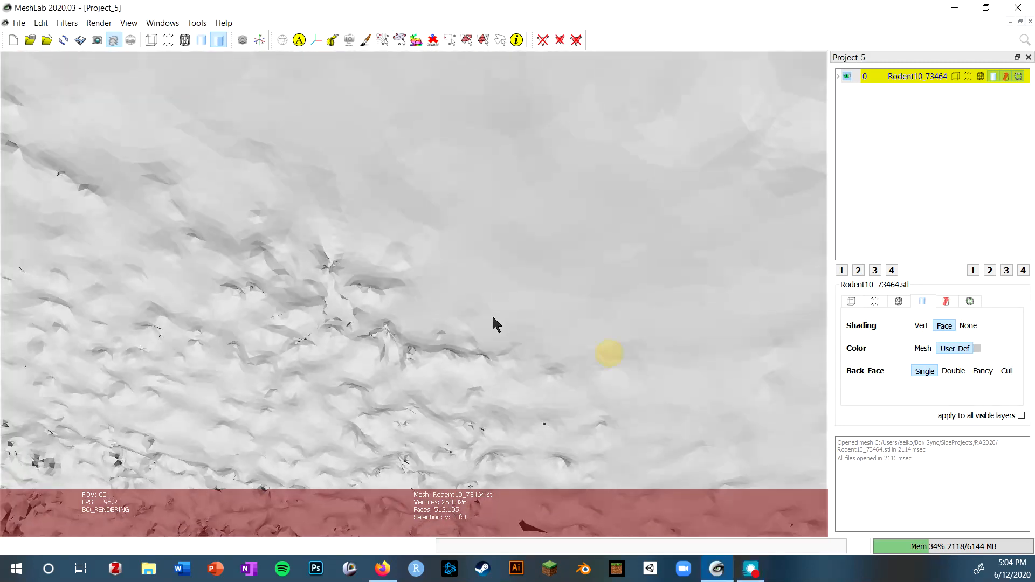
pyautogui.moveTo(492, 315); pyautogui.dragTo(537, 208)
pyautogui.scroll(6, 403, 345)
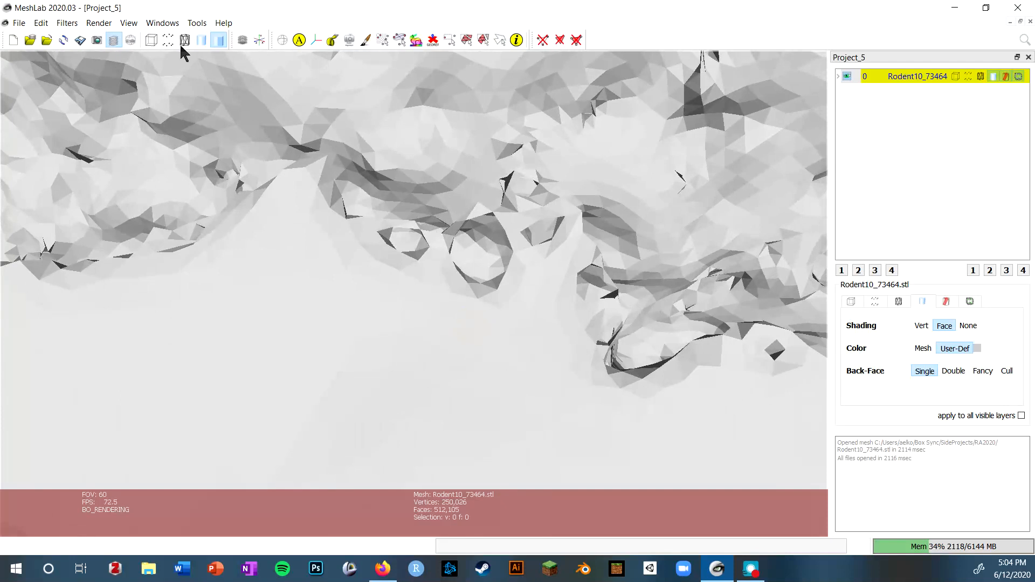
pyautogui.click(185, 40)
pyautogui.moveTo(666, 153); pyautogui.dragTo(587, 142)
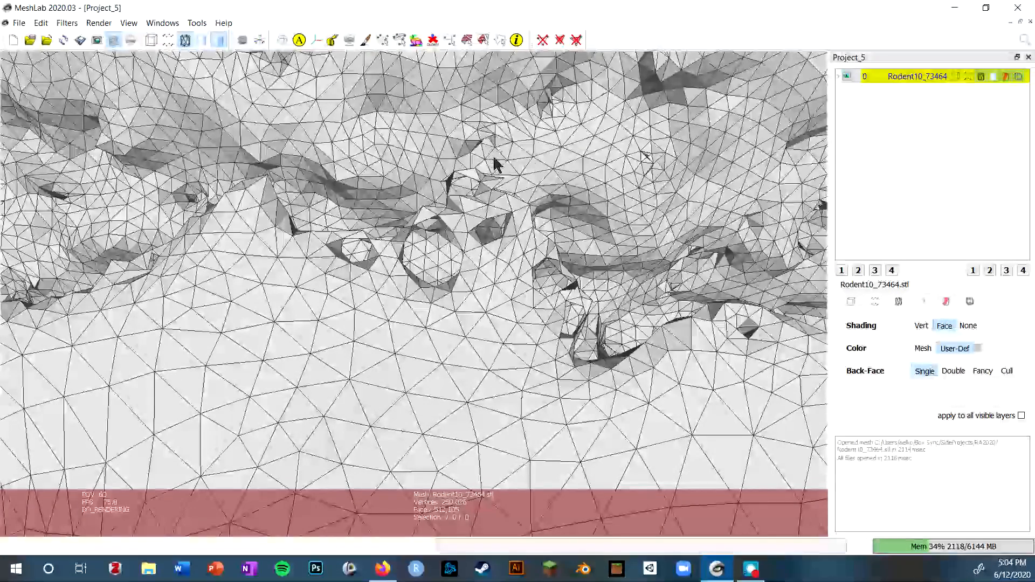
pyautogui.moveTo(552, 253)
pyautogui.mouseDown()
pyautogui.moveTo(541, 249)
pyautogui.moveTo(561, 230)
pyautogui.moveTo(562, 242)
pyautogui.mouseUp()
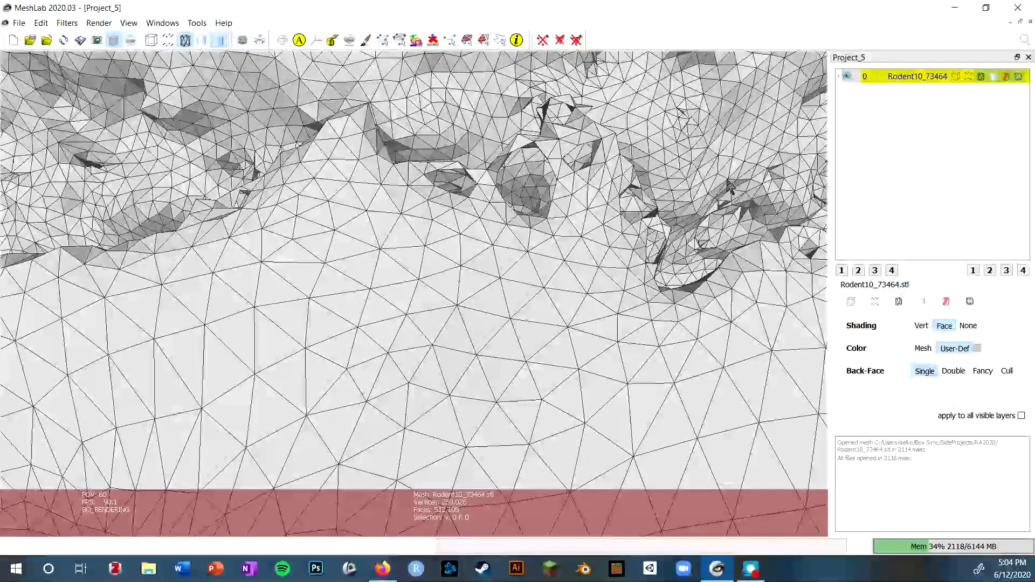
# - Select the main body of the jaw mesh with the Select Connected Components tool
pyautogui.scroll(-5, 707, 197)
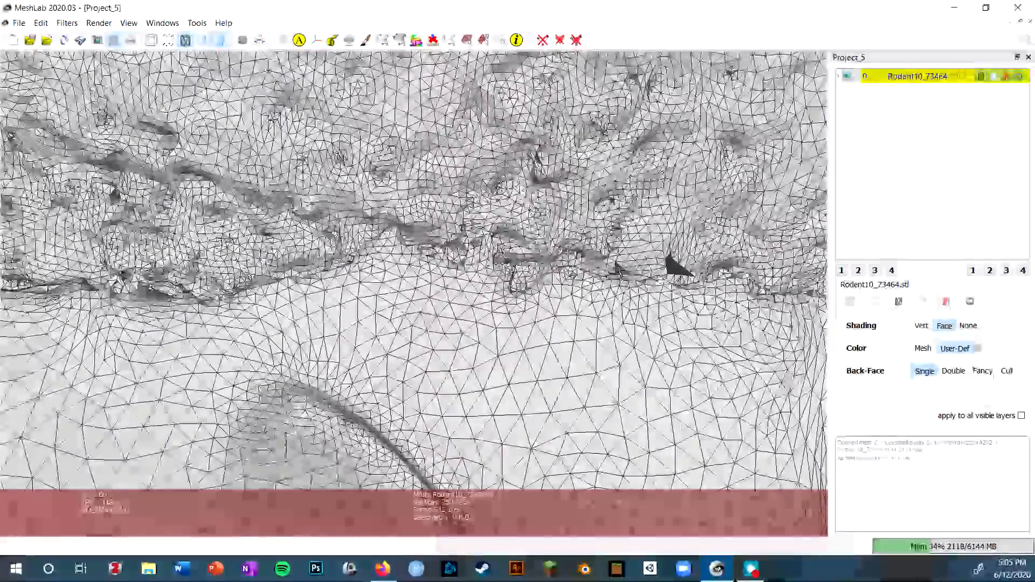
pyautogui.scroll(8, 647, 247)
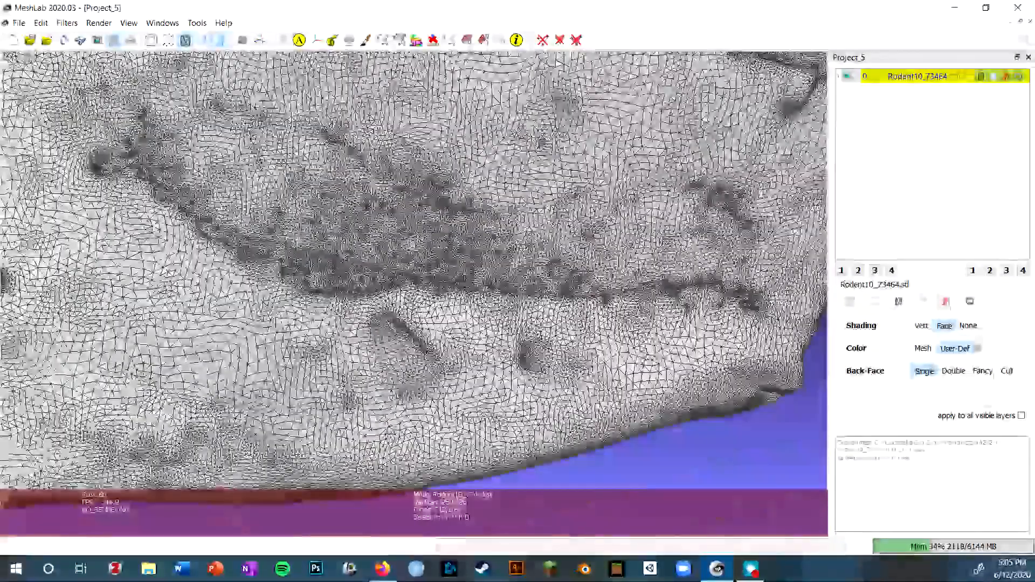
pyautogui.moveTo(253, 161); pyautogui.dragTo(433, 204)
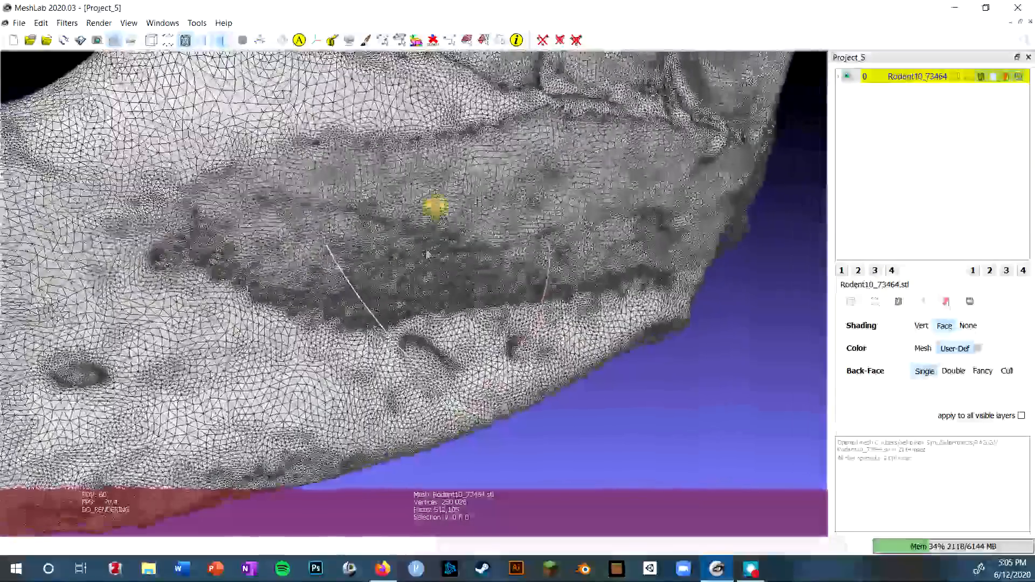
pyautogui.scroll(4, 428, 255)
pyautogui.moveTo(478, 243); pyautogui.dragTo(393, 209)
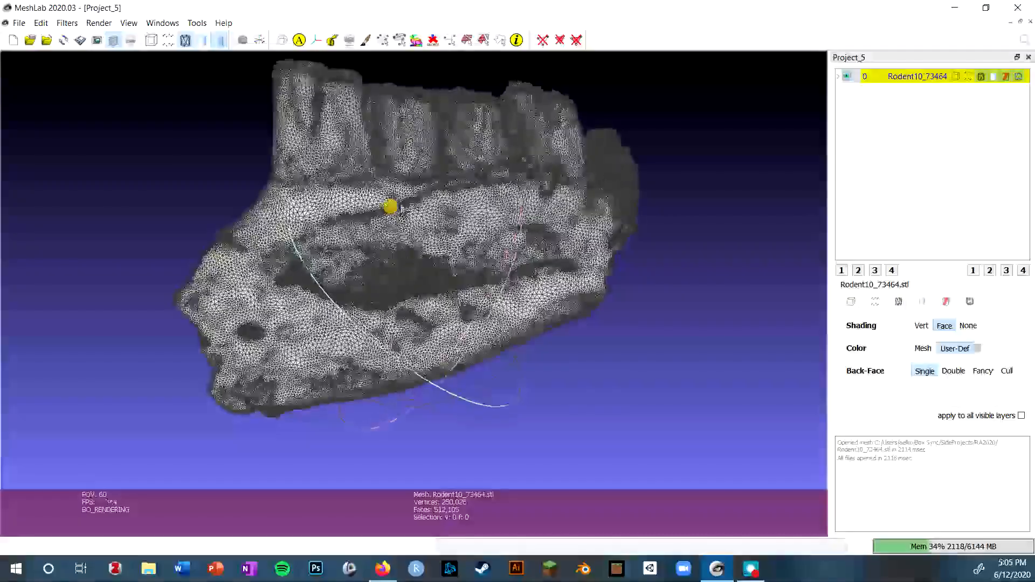
pyautogui.scroll(-1, 393, 210)
pyautogui.moveTo(392, 209); pyautogui.dragTo(358, 274, button='middle')
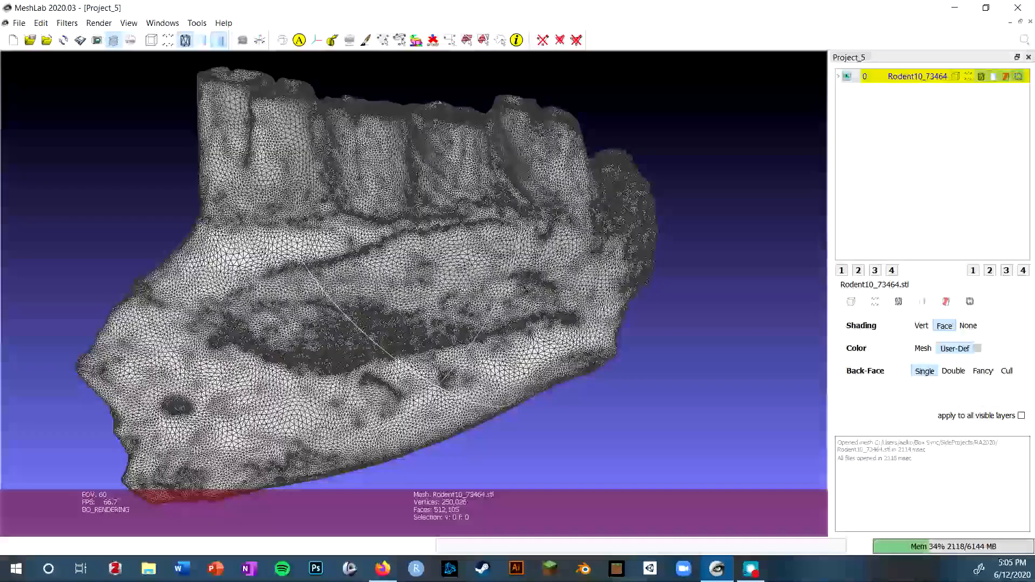
pyautogui.click(484, 40)
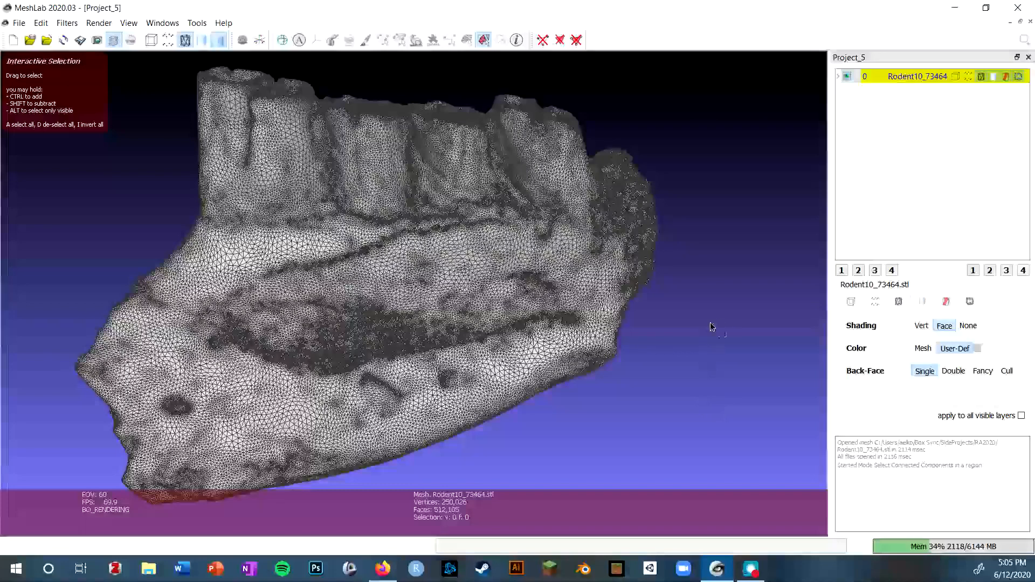
pyautogui.moveTo(693, 328); pyautogui.dragTo(577, 342)
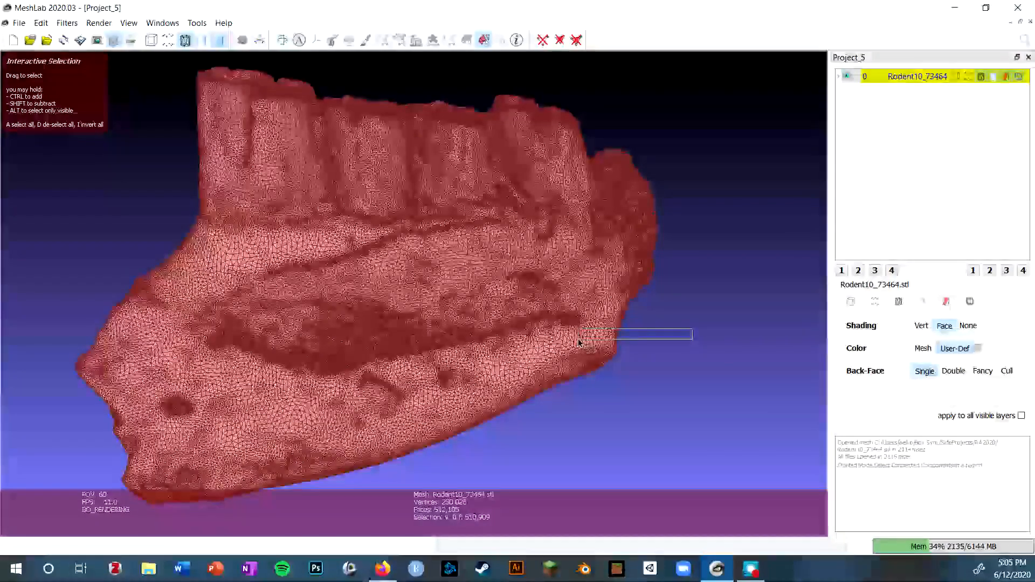
pyautogui.moveTo(579, 342); pyautogui.dragTo(580, 341)
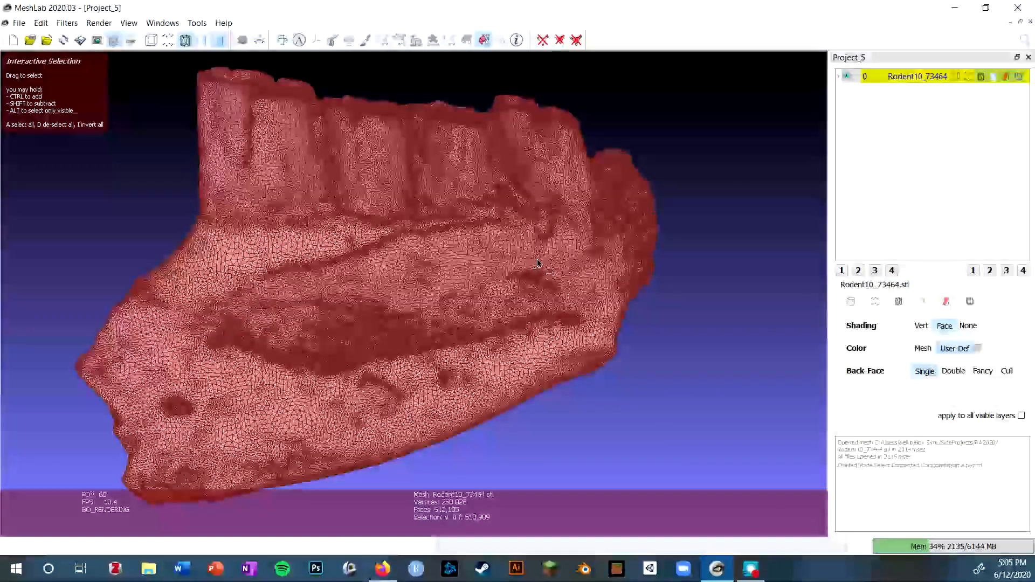
pyautogui.click(485, 42)
# - Check the selection inside the jaw, and invert it to mark only the faces disconnected from the main body
pyautogui.moveTo(189, 193); pyautogui.dragTo(340, 284)
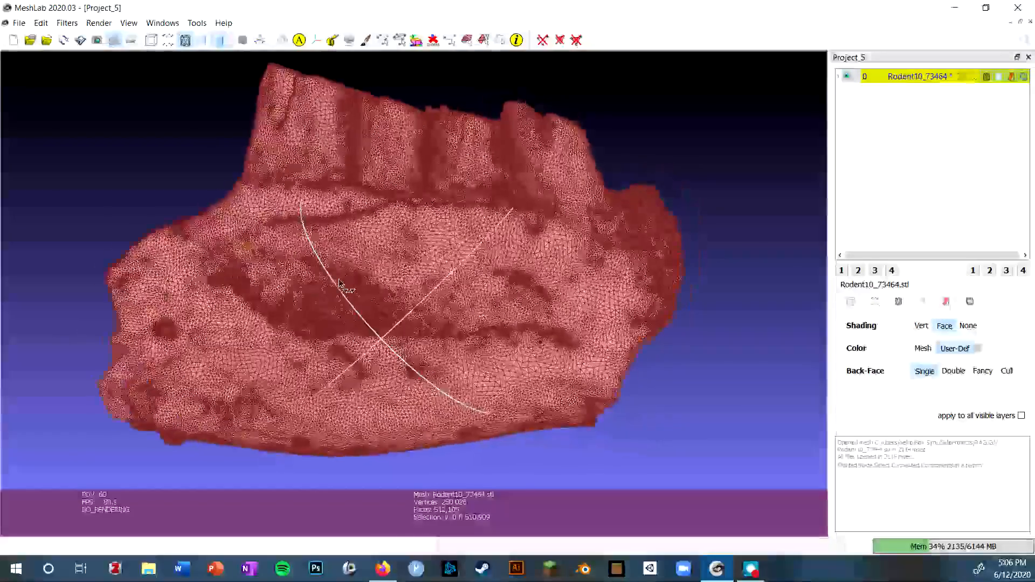
pyautogui.scroll(6, 335, 282)
pyautogui.moveTo(486, 303); pyautogui.dragTo(329, 282)
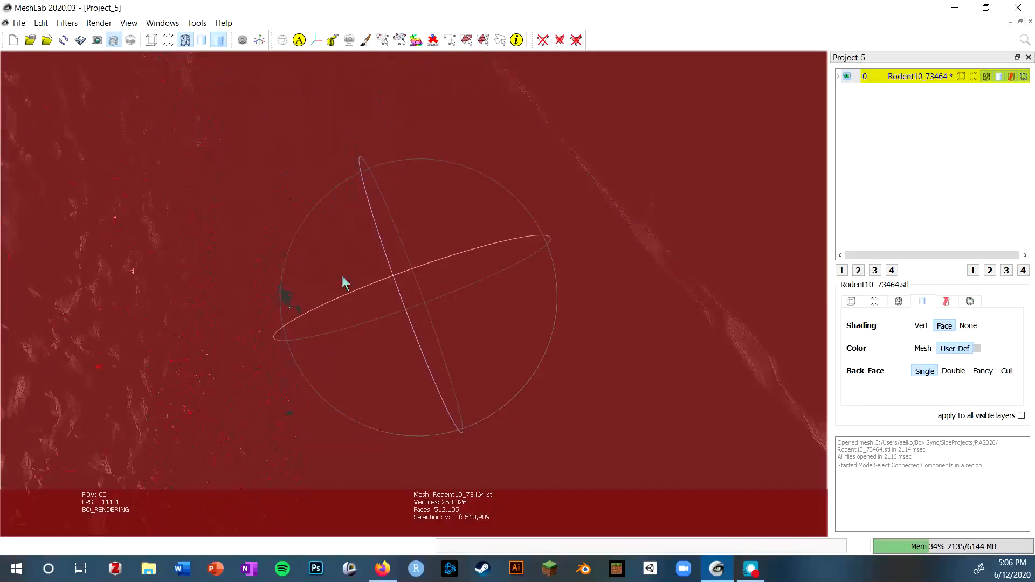
pyautogui.scroll(-5, 387, 283)
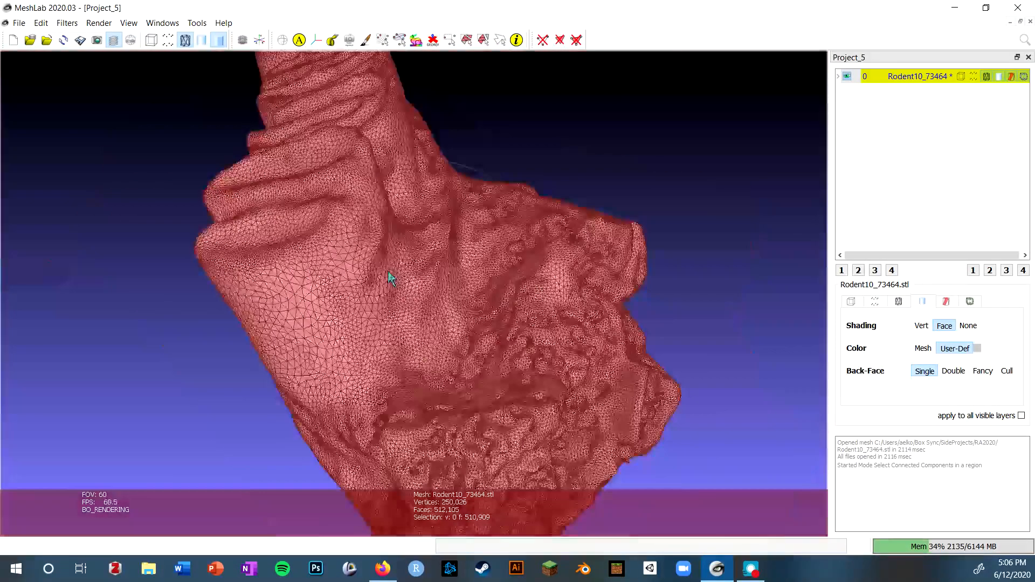
pyautogui.scroll(2, 472, 325)
pyautogui.scroll(-5, 471, 325)
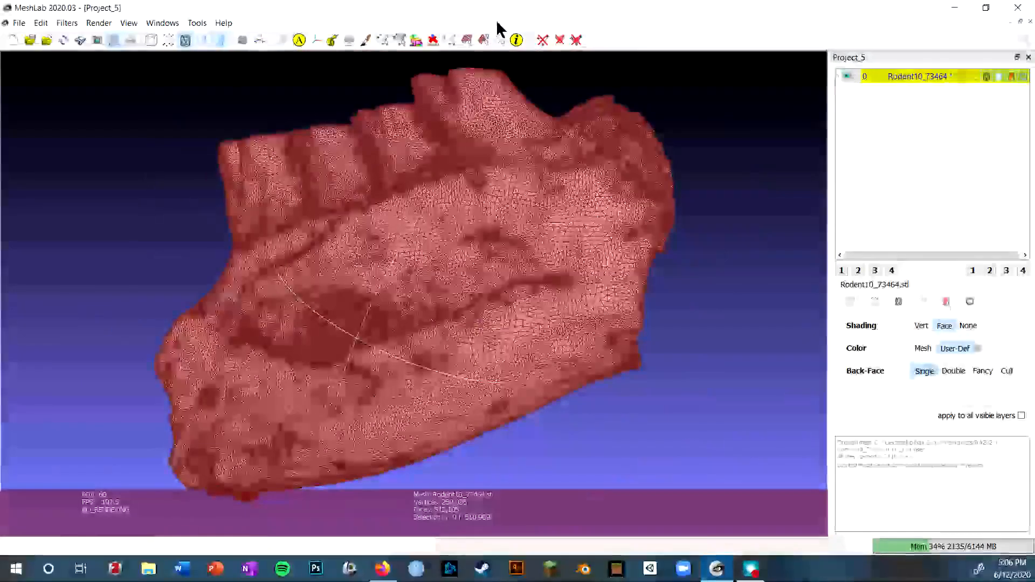
pyautogui.click(484, 40)
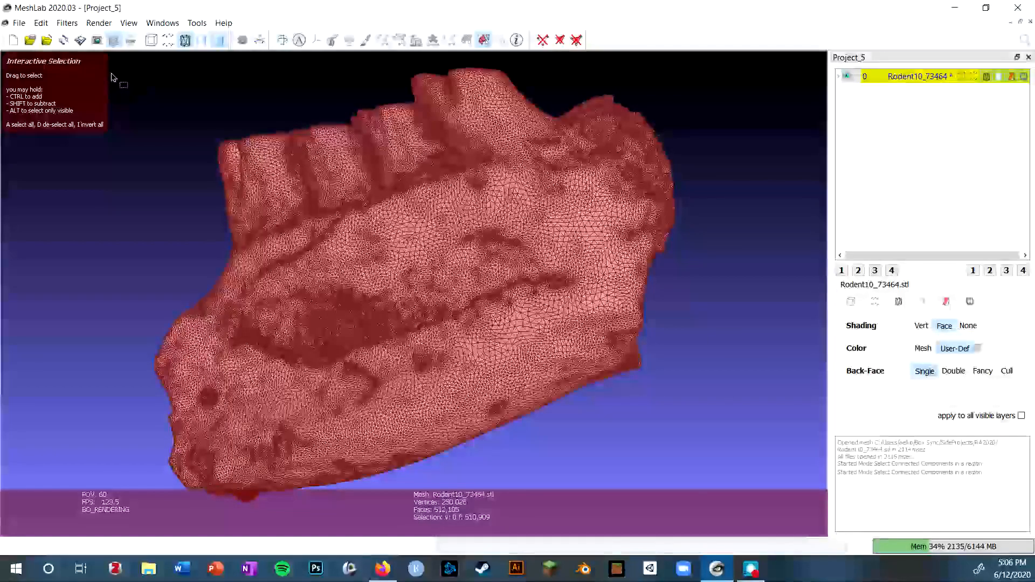
pyautogui.press('i')
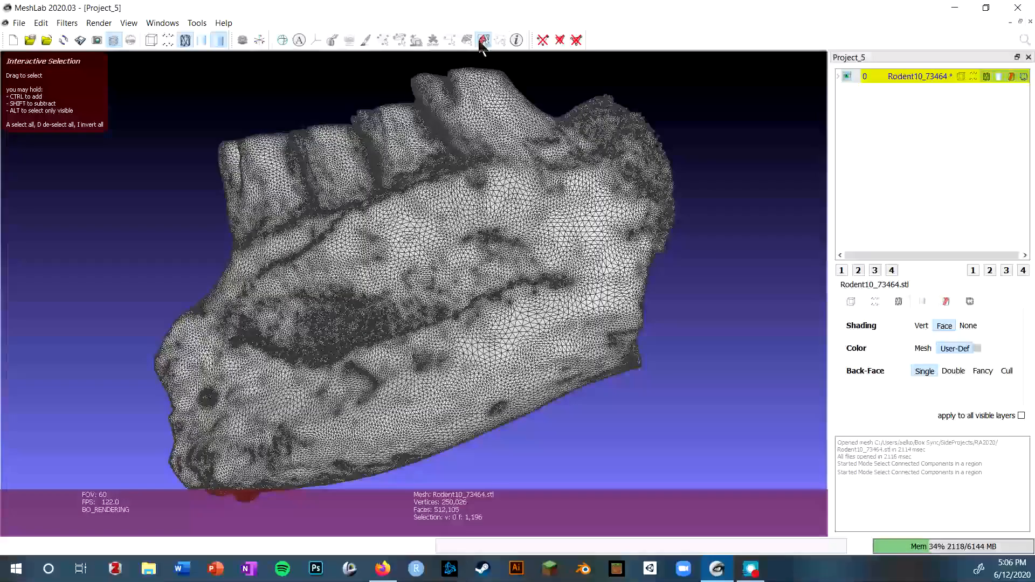
pyautogui.click(486, 40)
# - Delete the selected disconnected faces together with their vertices
pyautogui.moveTo(588, 232); pyautogui.dragTo(301, 198)
pyautogui.scroll(-10, 329, 342)
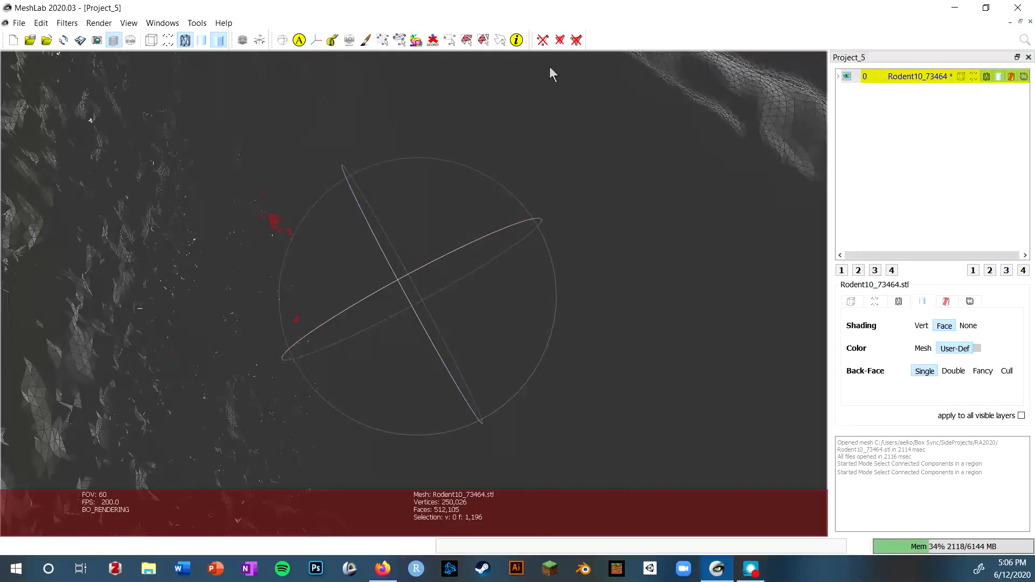
pyautogui.click(576, 40)
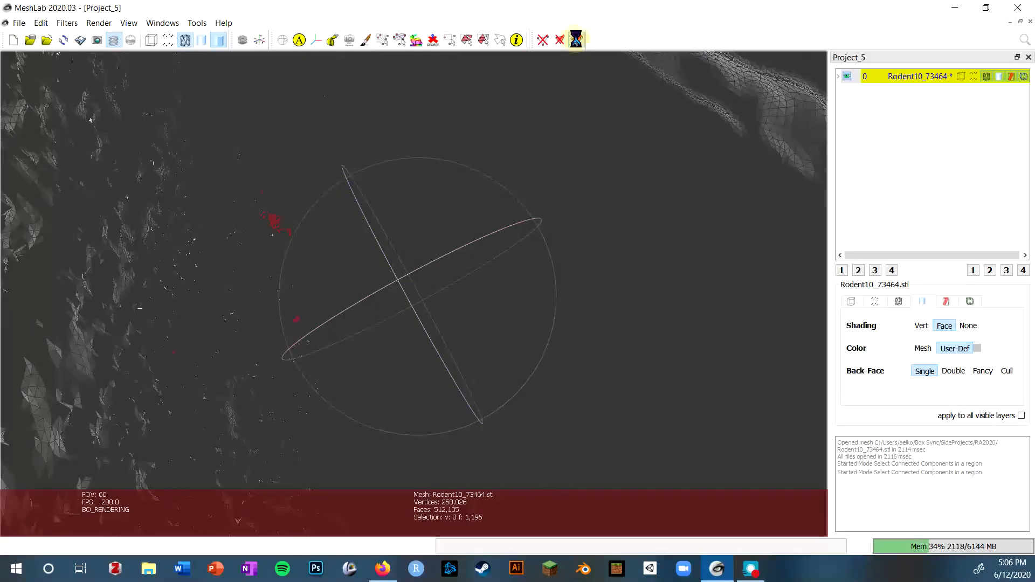
# - Examine the cleaned mesh's interior and the ragged holes along the edge of the pitted area
pyautogui.moveTo(463, 239); pyautogui.dragTo(545, 224)
pyautogui.scroll(5, 271, 270)
pyautogui.scroll(7, 271, 271)
pyautogui.moveTo(253, 362); pyautogui.dragTo(291, 238)
pyautogui.scroll(-7, 290, 236)
pyautogui.scroll(-3, 290, 237)
pyautogui.moveTo(261, 193); pyautogui.dragTo(419, 265, button='middle')
pyautogui.scroll(-6, 419, 265)
pyautogui.moveTo(588, 291); pyautogui.dragTo(561, 254, button='middle')
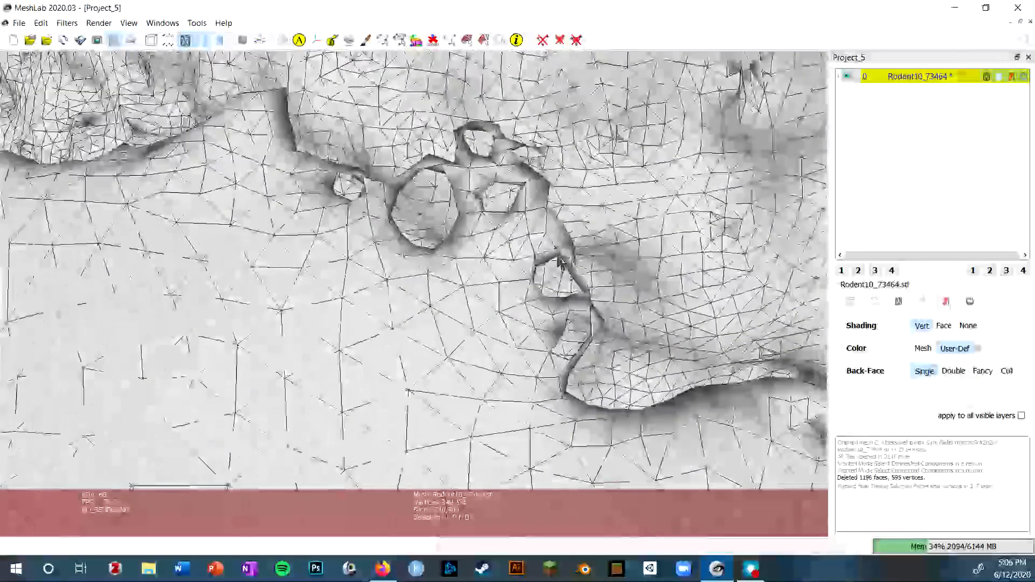
pyautogui.scroll(3, 521, 261)
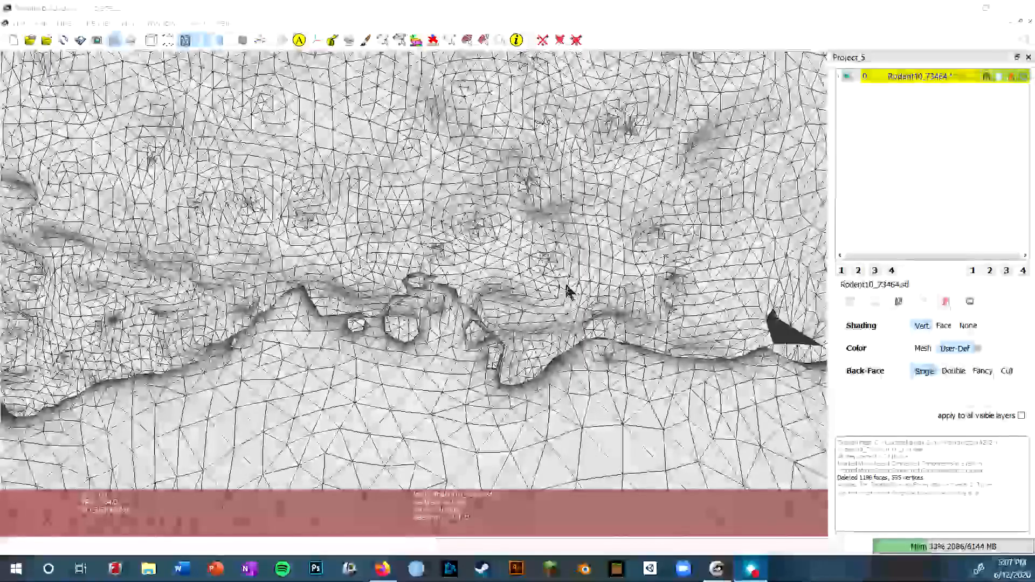
# - Select the faces around the cluster of small holes at the pitted area's edge with a polyline area selection
pyautogui.click(501, 41)
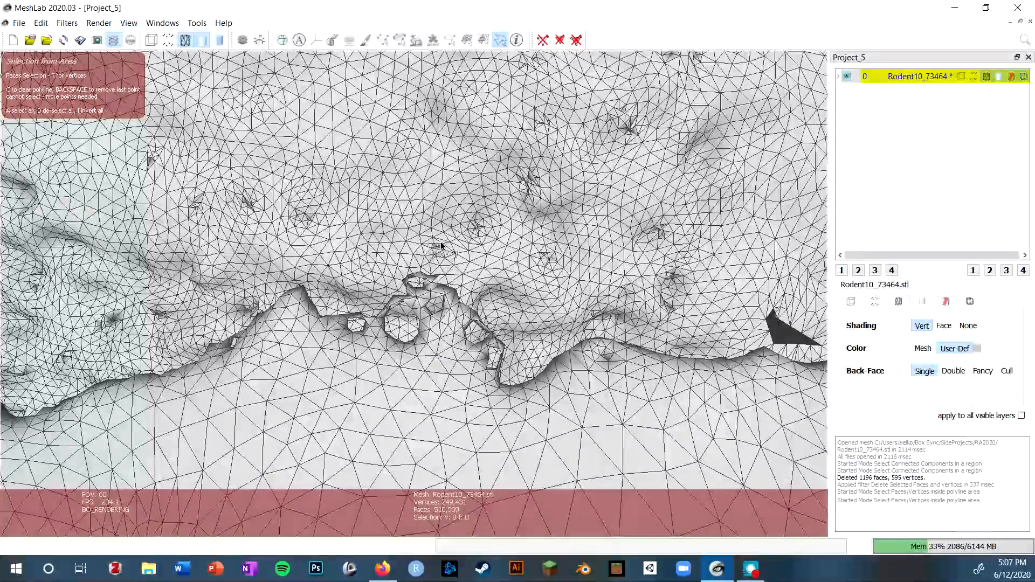
pyautogui.click(372, 308)
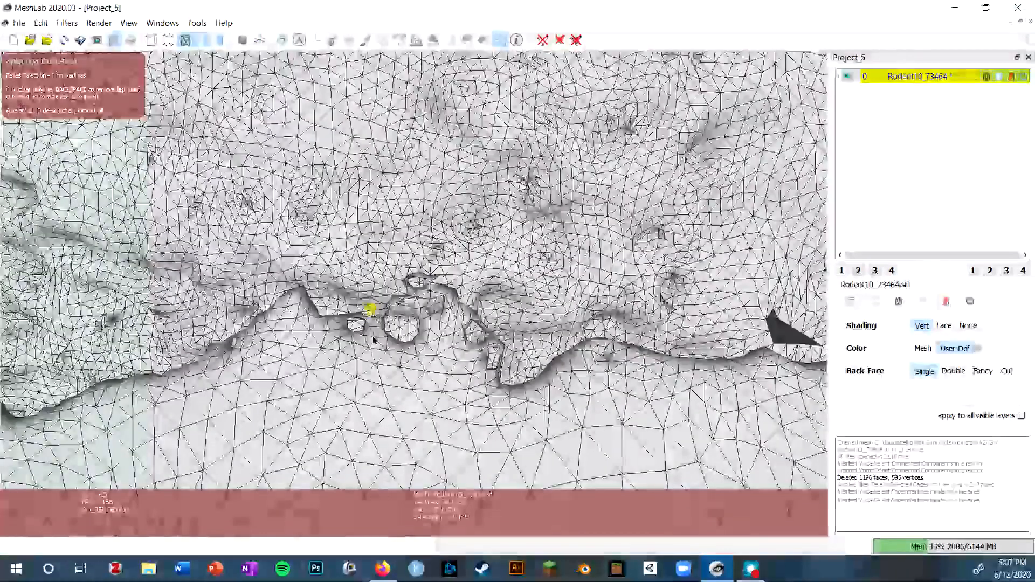
pyautogui.click(407, 370)
pyautogui.click(495, 393)
pyautogui.click(509, 367)
pyautogui.click(505, 317)
pyautogui.click(483, 273)
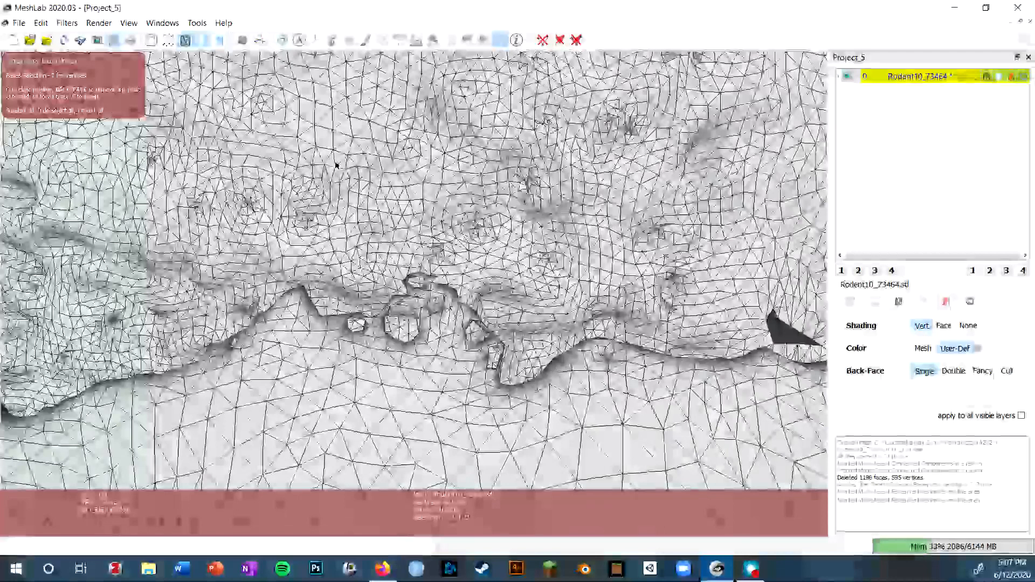
pyautogui.press('q')
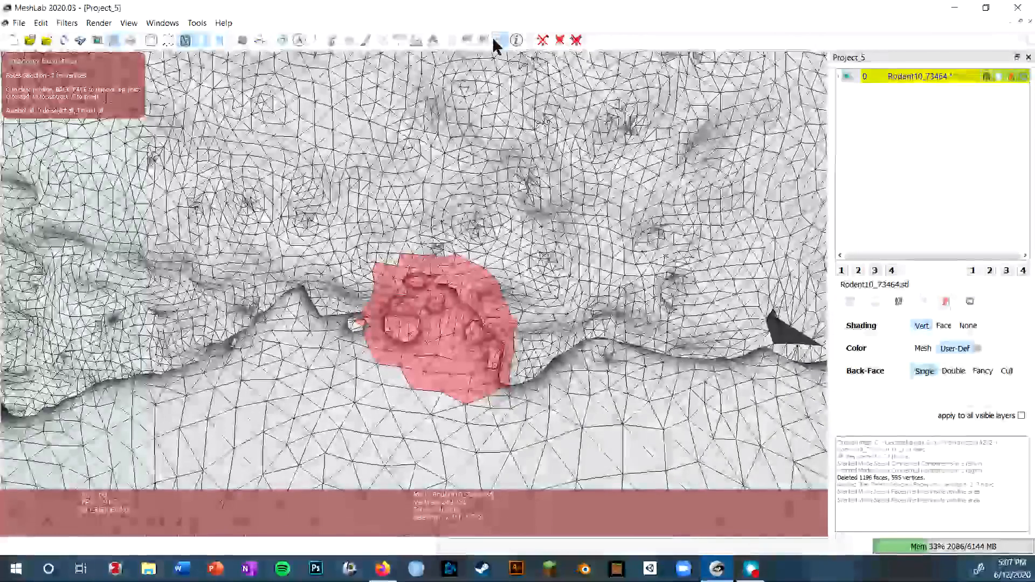
pyautogui.click(500, 41)
# - Inspect the selected patches from inside and outside the mesh to check which surfaces the selection reaches
pyautogui.moveTo(566, 180); pyautogui.dragTo(328, 358)
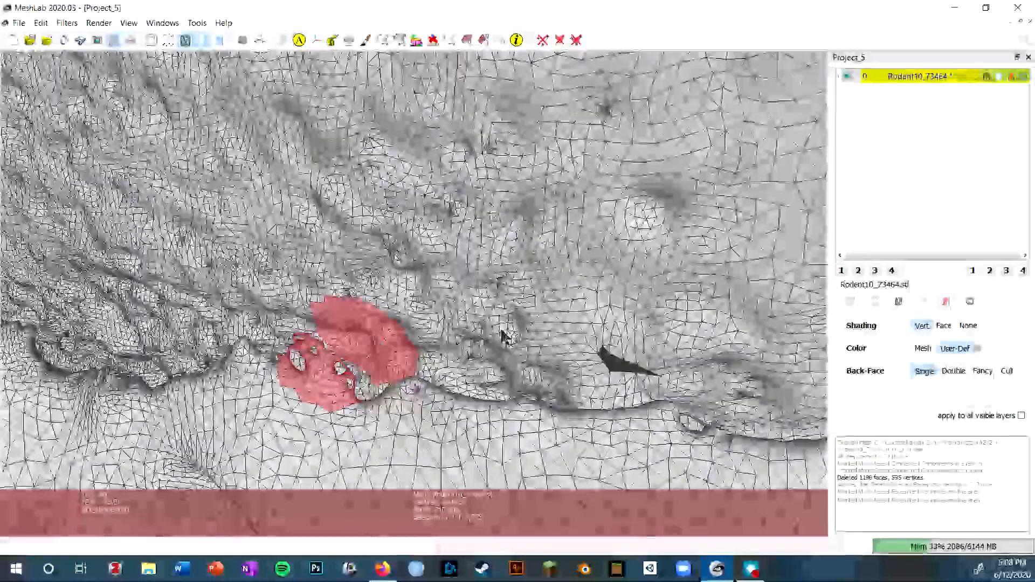
pyautogui.scroll(5, 504, 335)
pyautogui.moveTo(504, 335); pyautogui.dragTo(492, 388)
pyautogui.scroll(5, 491, 388)
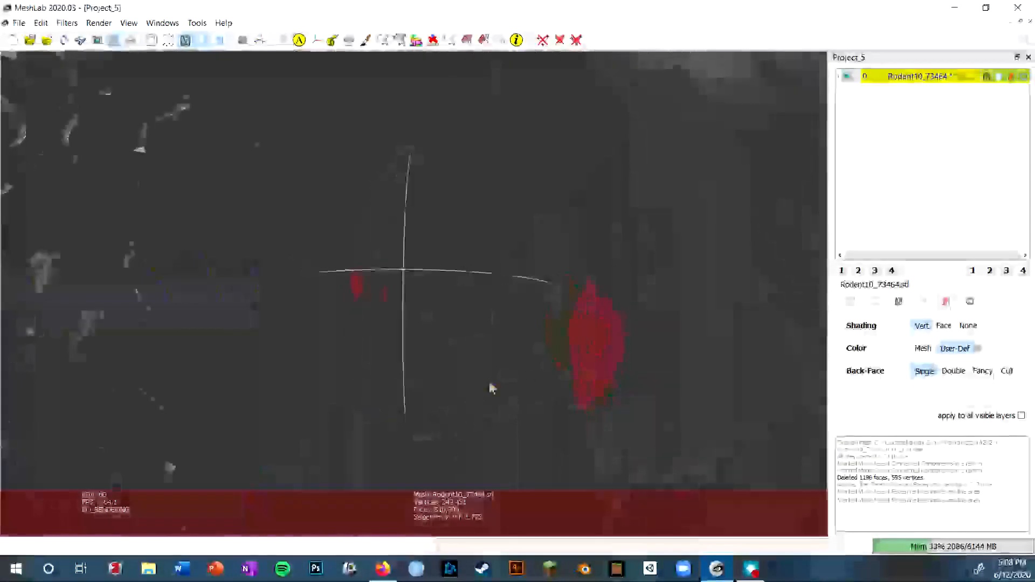
pyautogui.moveTo(368, 351); pyautogui.dragTo(560, 319)
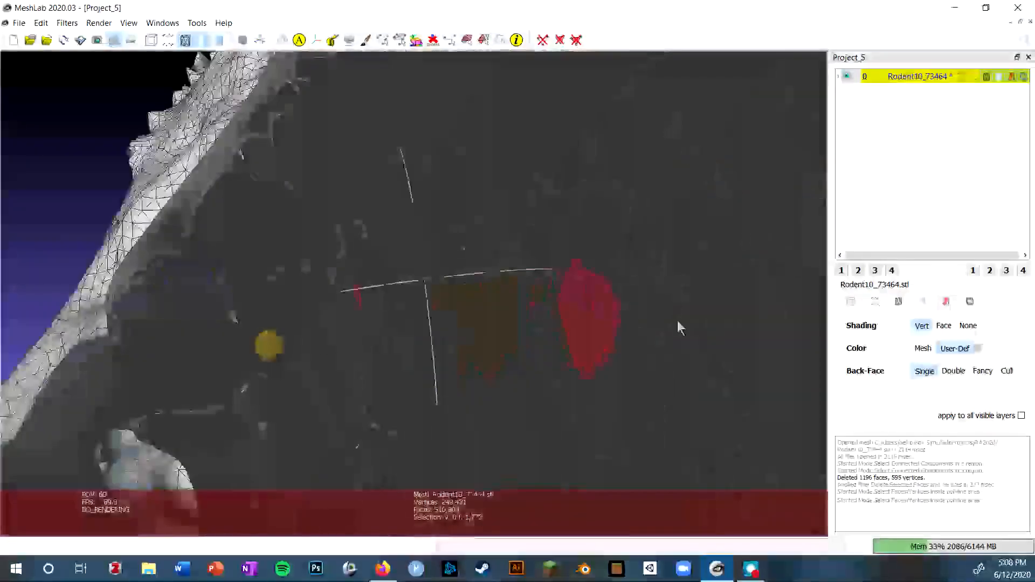
pyautogui.moveTo(277, 298); pyautogui.dragTo(345, 337)
pyautogui.scroll(-6, 340, 342)
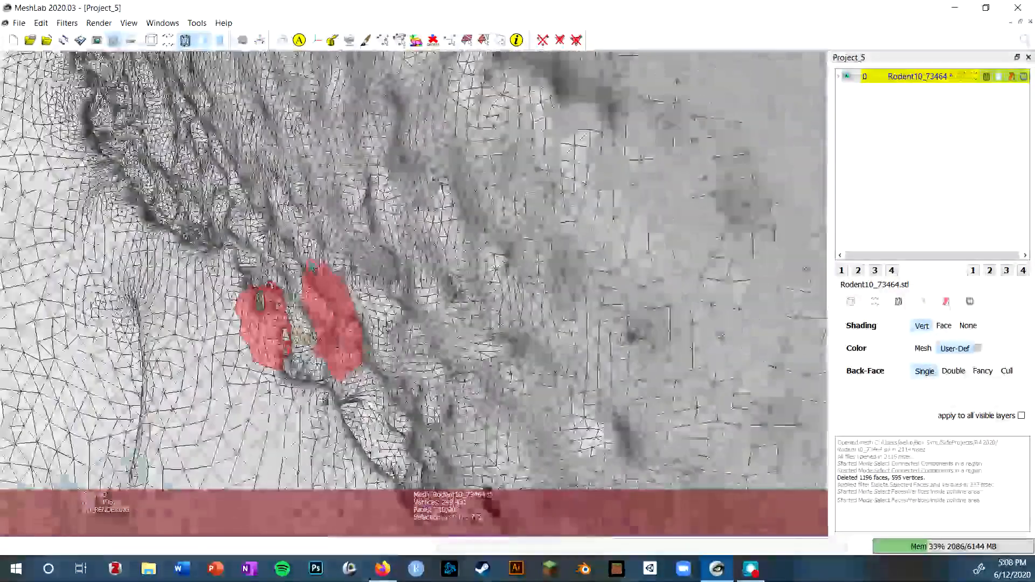
pyautogui.moveTo(351, 330); pyautogui.dragTo(634, 293)
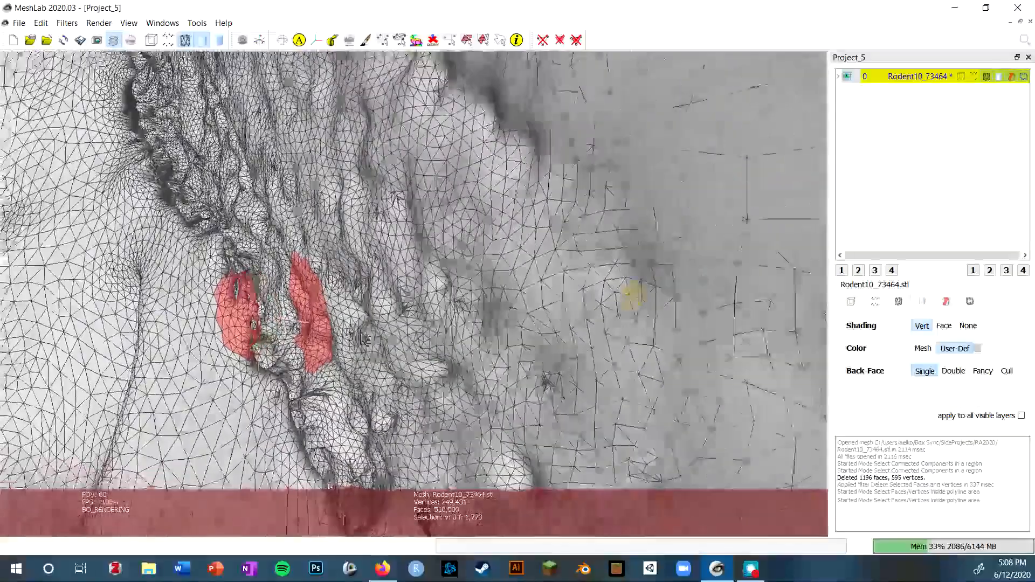
pyautogui.scroll(8, 365, 339)
pyautogui.moveTo(365, 340); pyautogui.dragTo(373, 408)
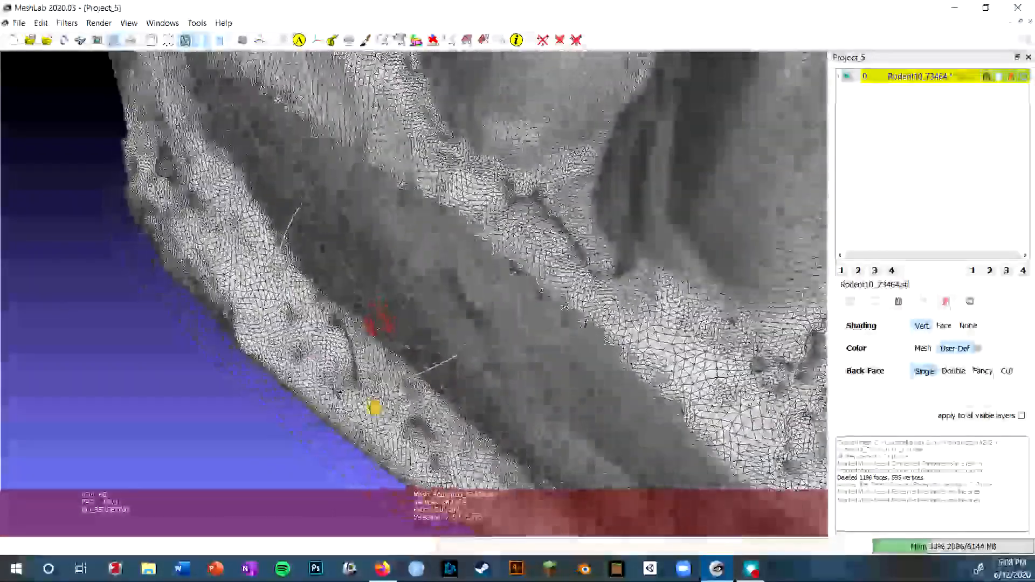
pyautogui.scroll(-5, 310, 357)
pyautogui.moveTo(312, 351); pyautogui.dragTo(403, 343)
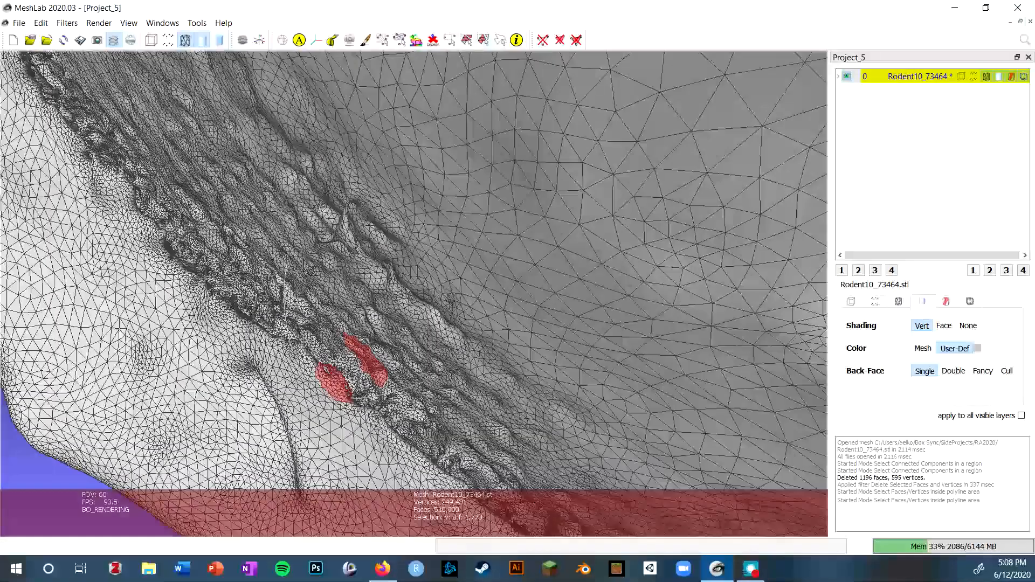
# - Subtract the elongated patch beside the oval one on the pitted area from the face selection with a polyline area
pyautogui.click(502, 40)
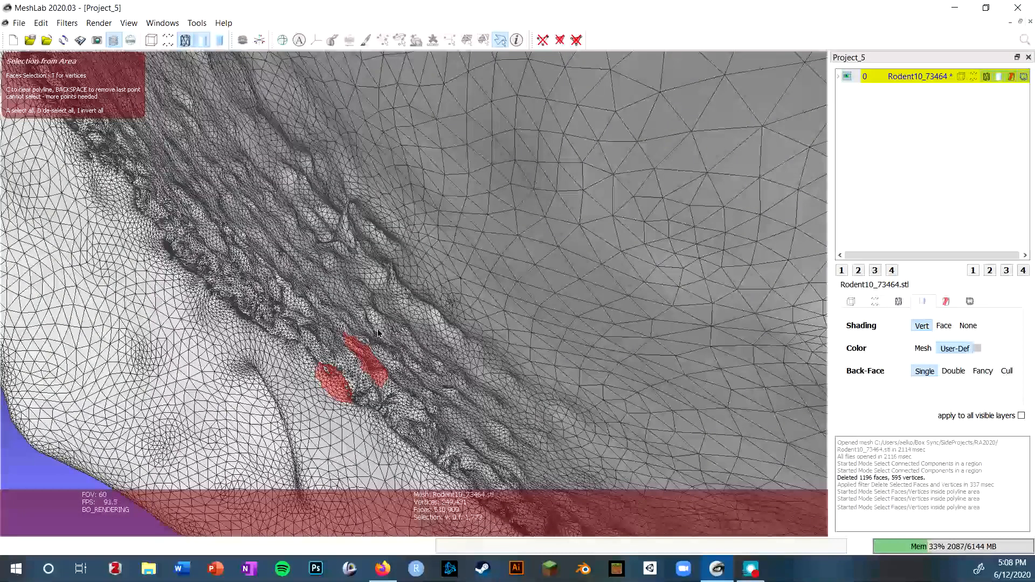
pyautogui.click(340, 343)
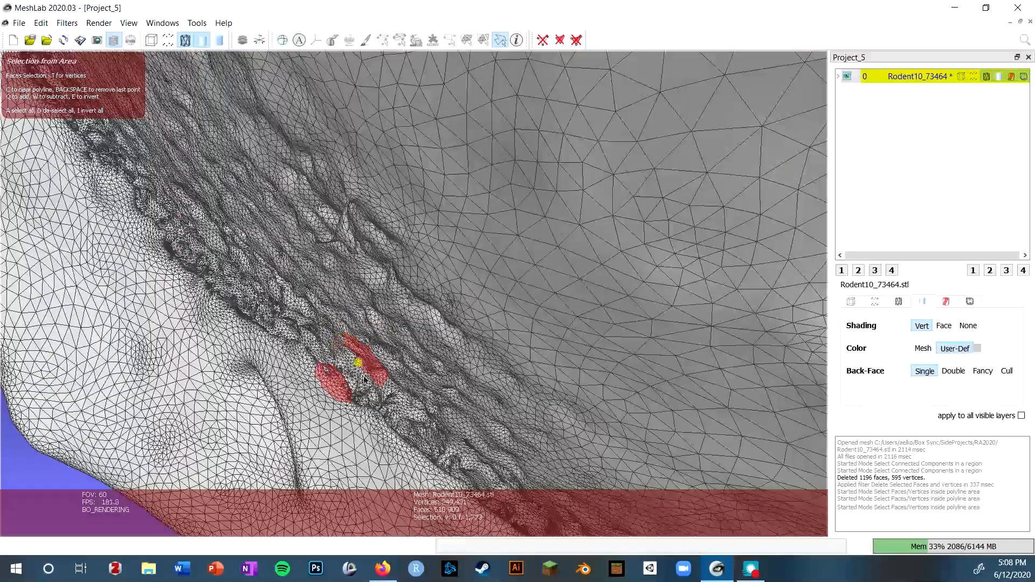
pyautogui.click(389, 396)
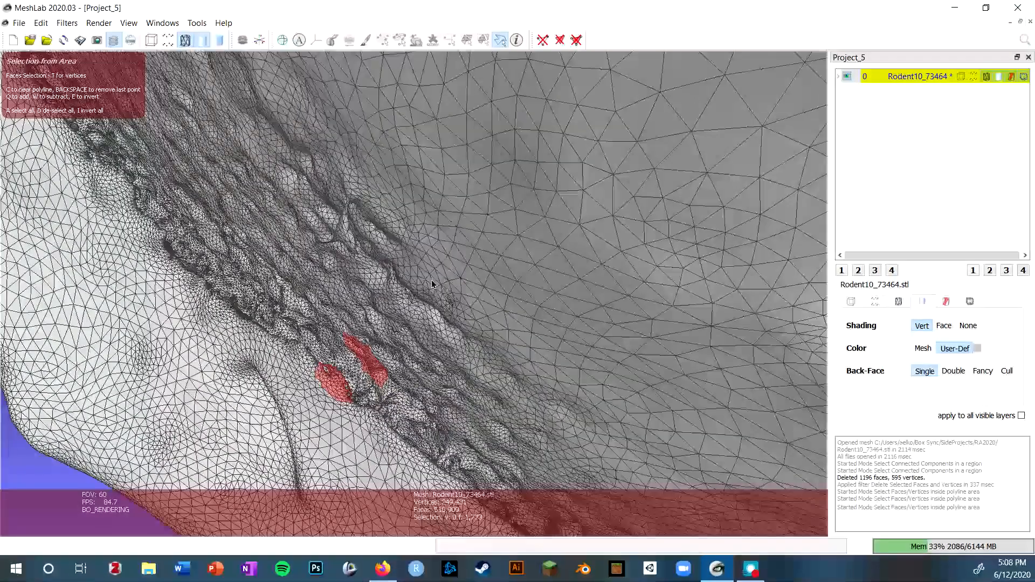
pyautogui.press('w')
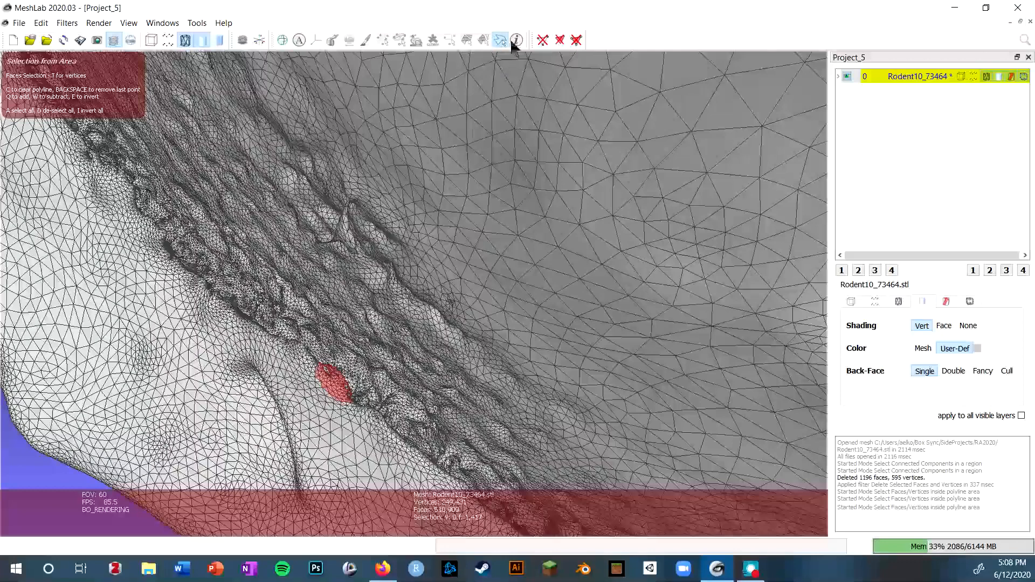
# - Subtract the large selected patch on the opposite side of the jaw from the selection with a polyline area
pyautogui.scroll(-2, 594, 288)
pyautogui.scroll(1, 594, 288)
pyautogui.moveTo(595, 288); pyautogui.dragTo(493, 273)
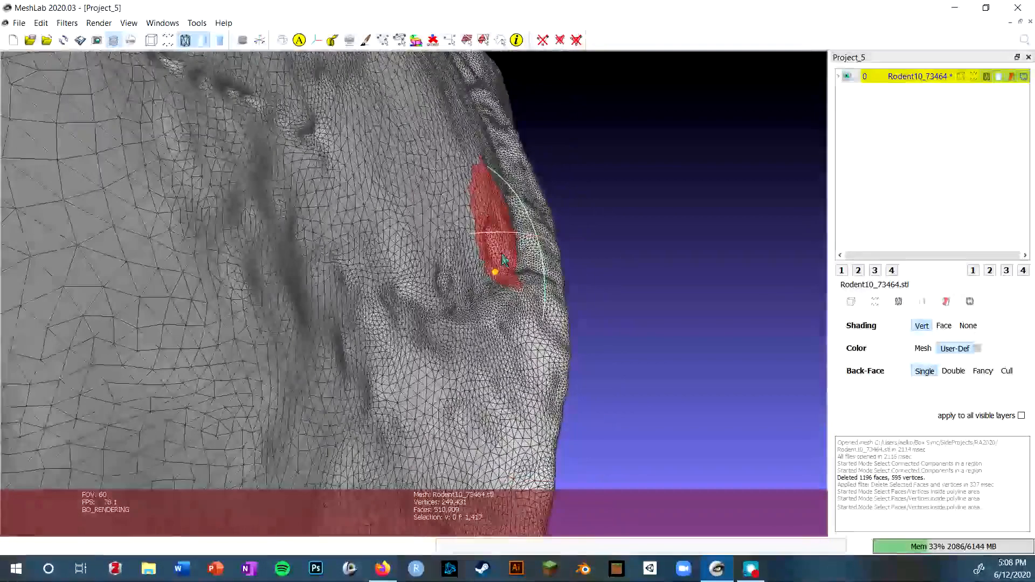
pyautogui.click(501, 40)
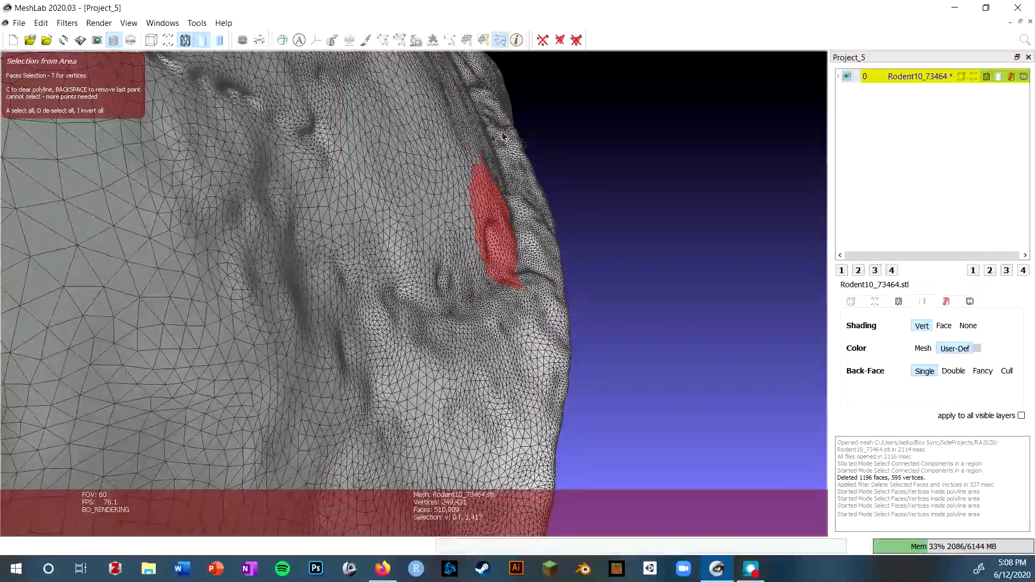
pyautogui.click(462, 201)
pyautogui.click(496, 324)
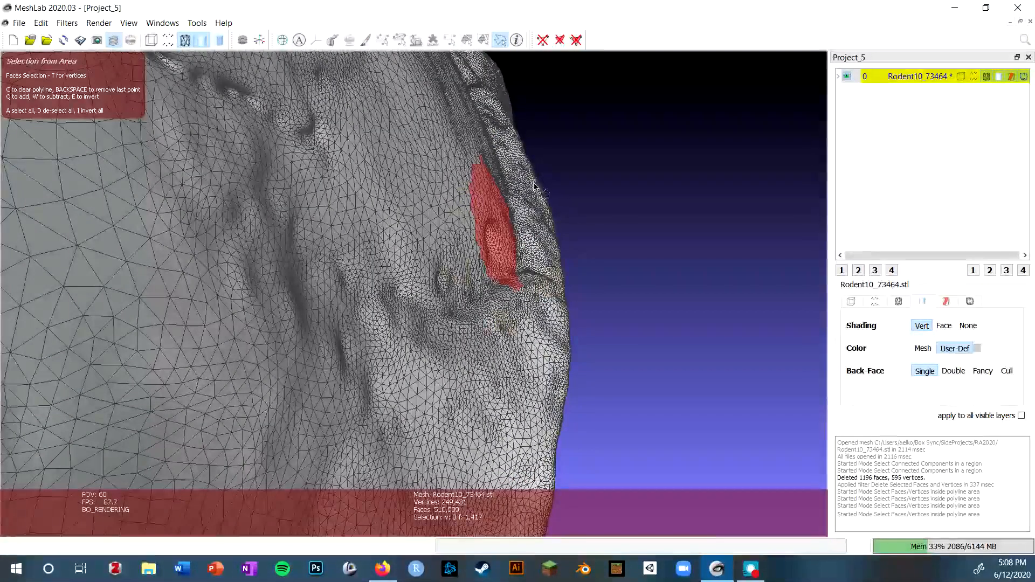
pyautogui.press('w')
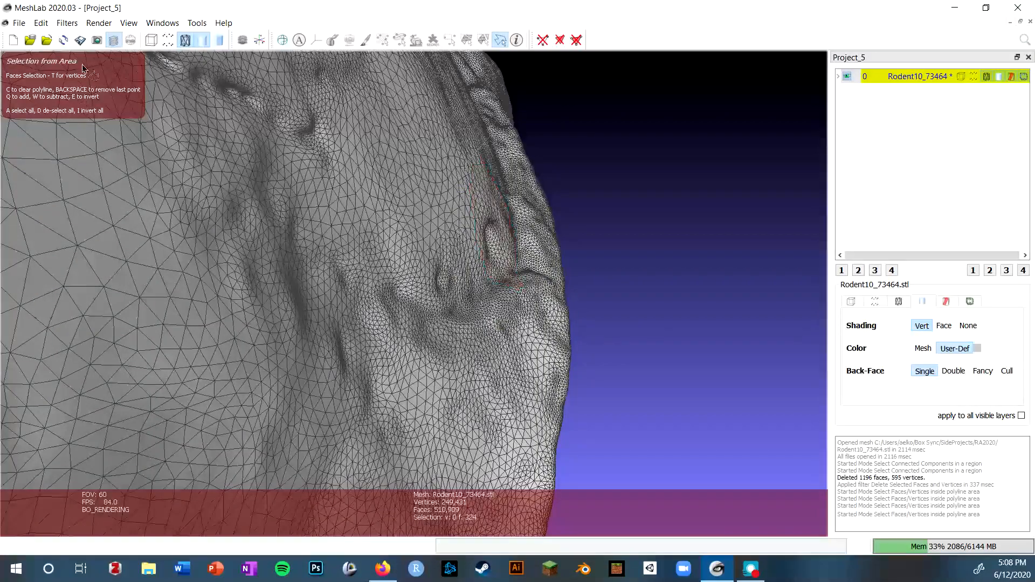
# - Delete the remaining selected faces and their vertices around the small holes at the pitted area's edge
pyautogui.click(500, 44)
pyautogui.moveTo(432, 161); pyautogui.dragTo(531, 288)
pyautogui.scroll(-3, 358, 261)
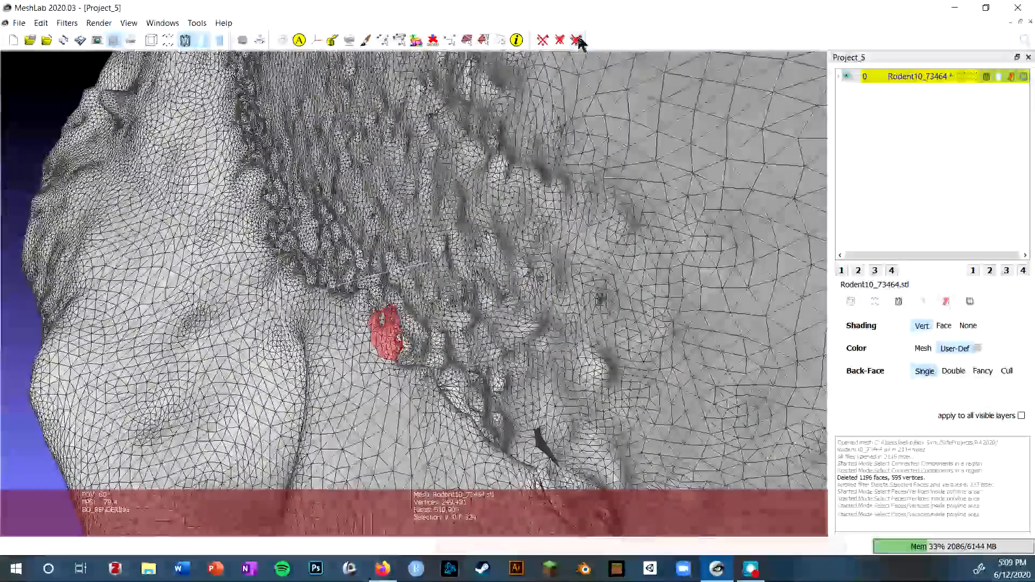
pyautogui.click(578, 42)
# - Select only the two protruding sliver faces at the new hole's tip with rectangular selection, subtracting the neighbouring and background faces
pyautogui.moveTo(456, 319); pyautogui.dragTo(335, 296)
pyautogui.scroll(-3, 336, 296)
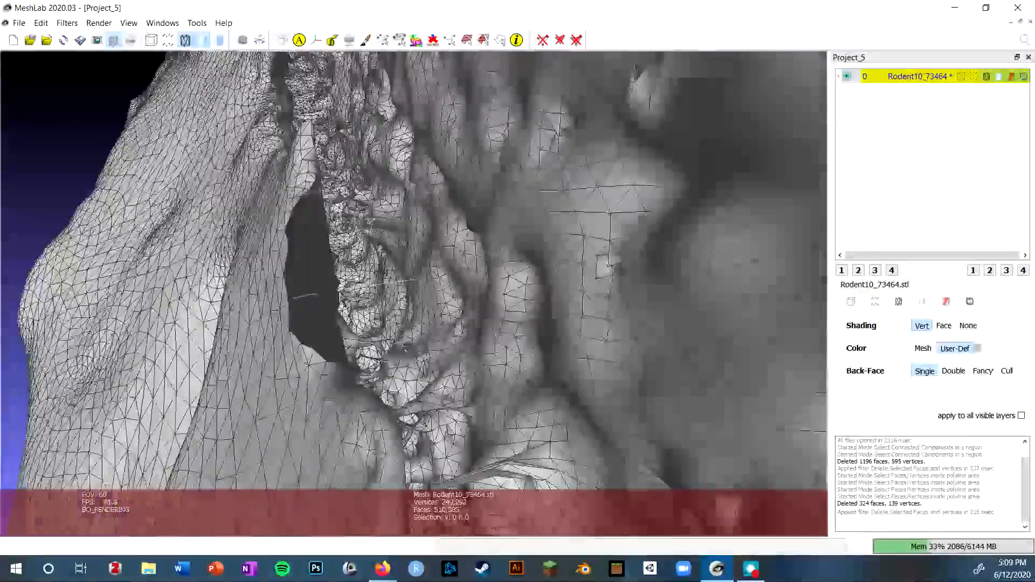
pyautogui.moveTo(522, 205); pyautogui.dragTo(503, 188)
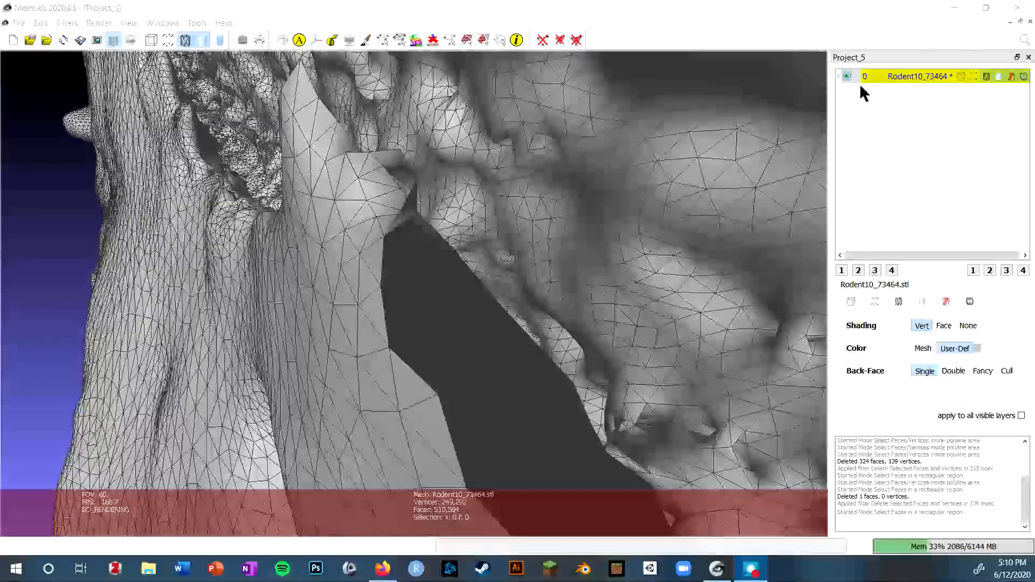
pyautogui.click(471, 40)
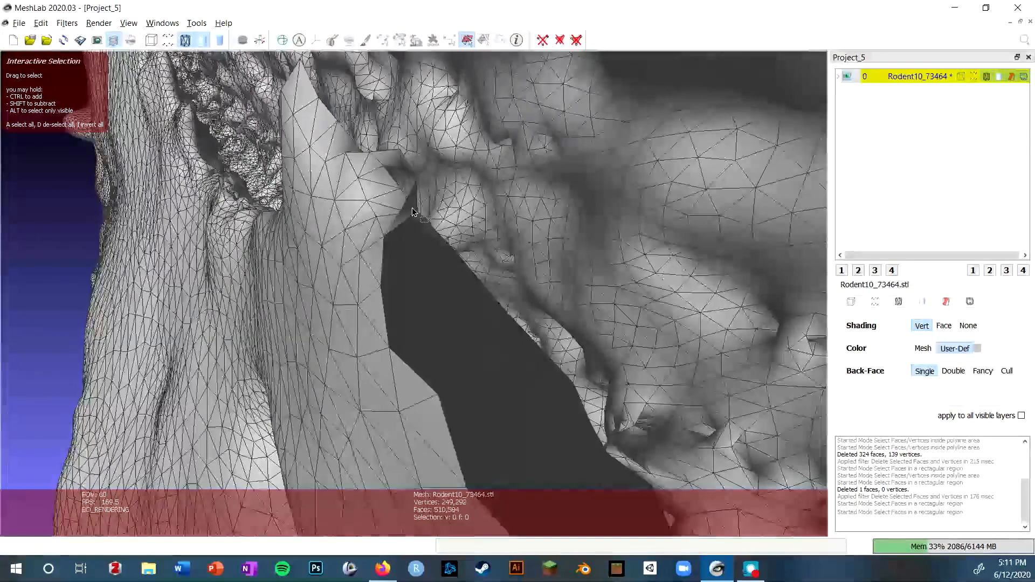
pyautogui.moveTo(410, 209); pyautogui.dragTo(410, 210)
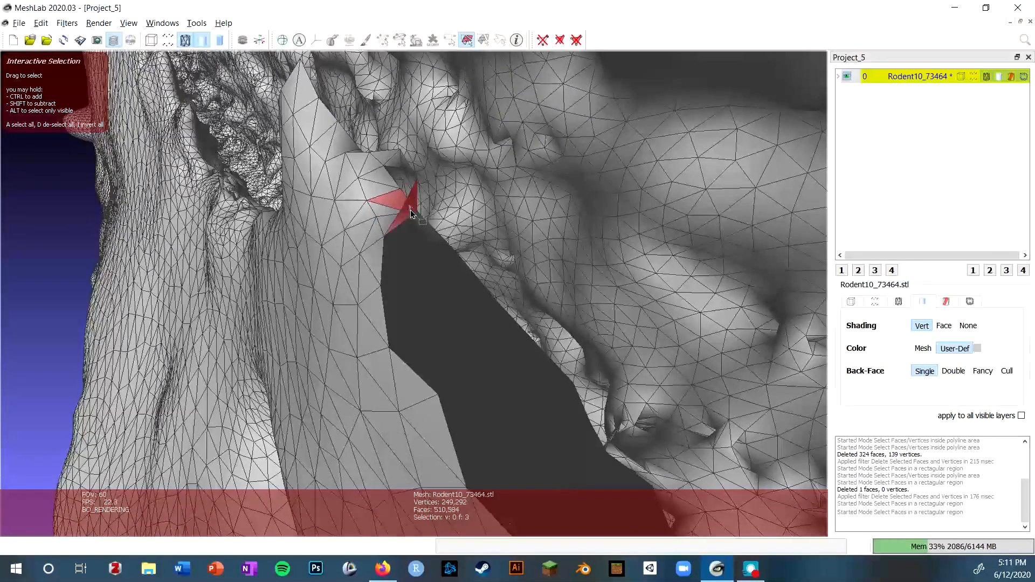
pyautogui.moveTo(411, 210); pyautogui.dragTo(418, 202)
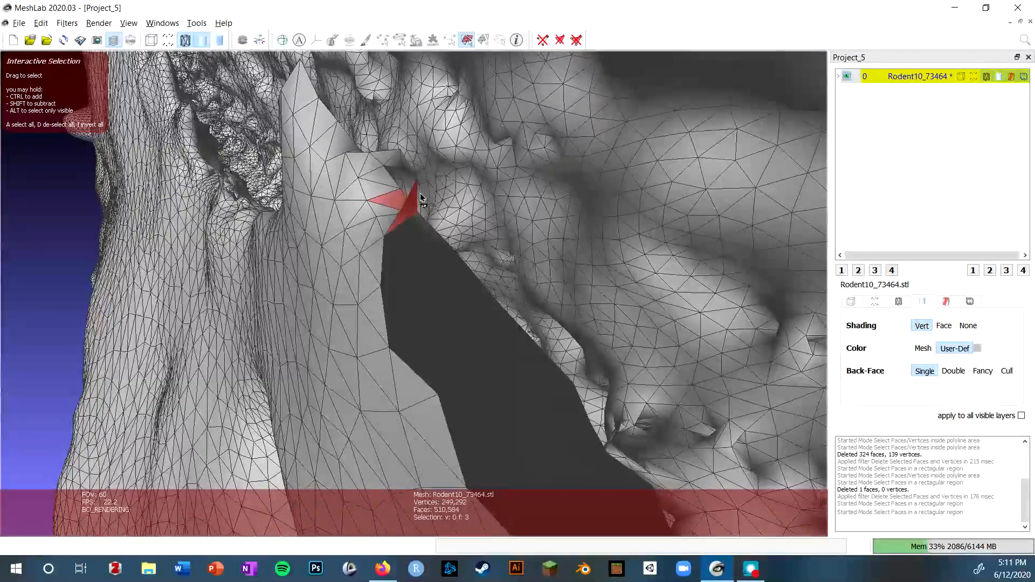
pyautogui.click(424, 162)
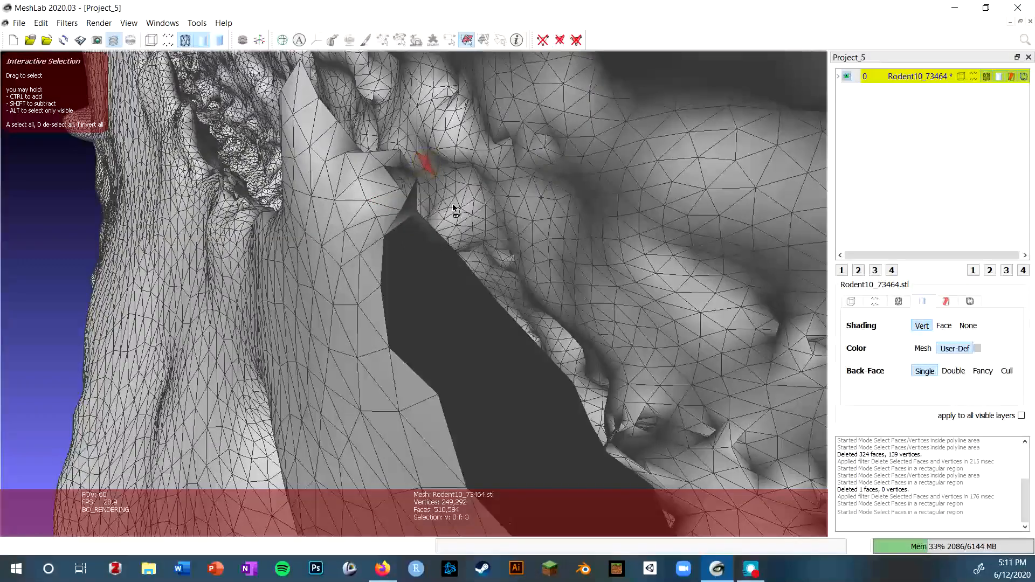
pyautogui.moveTo(414, 201); pyautogui.dragTo(409, 221)
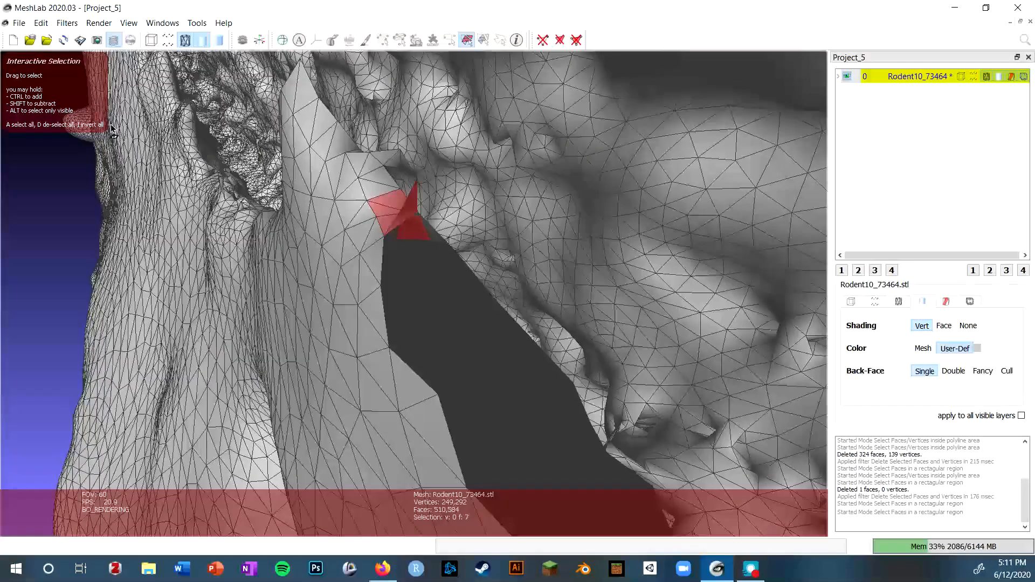
pyautogui.keyDown('shift'); pyautogui.moveTo(400, 184); pyautogui.dragTo(373, 215); pyautogui.keyUp('shift')
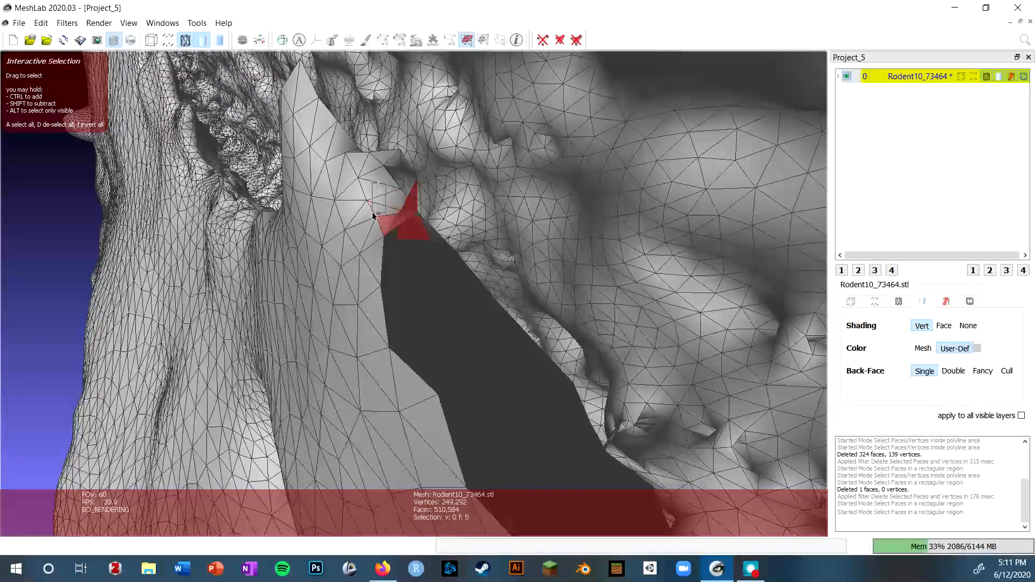
pyautogui.keyDown('shift'); pyautogui.moveTo(437, 230); pyautogui.dragTo(413, 254); pyautogui.keyUp('shift')
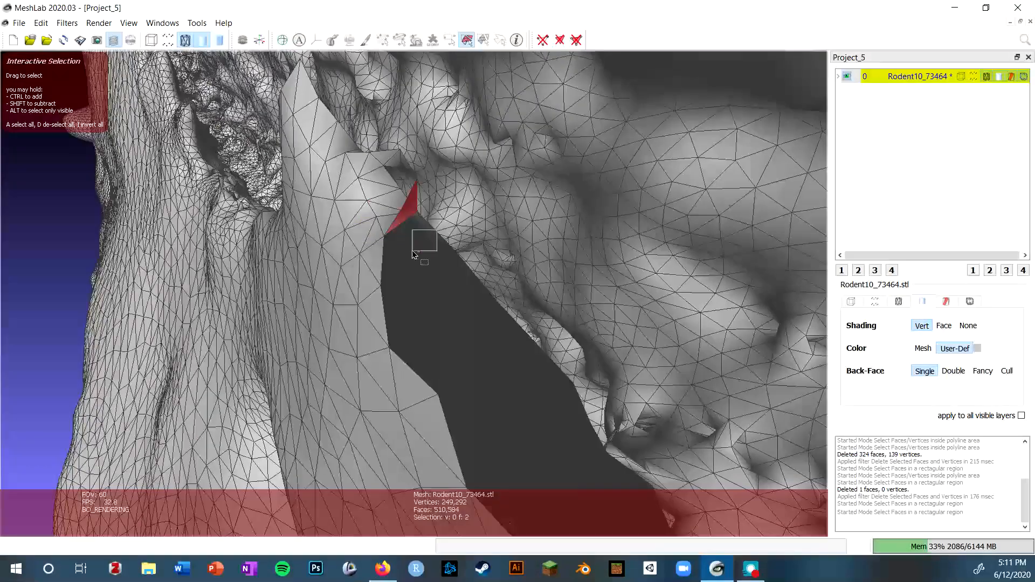
# - Check the rest of the mesh for stray selected faces and delete the two selected sliver faces with their vertices
pyautogui.click(467, 39)
pyautogui.moveTo(518, 162); pyautogui.dragTo(437, 266)
pyautogui.scroll(10, 438, 266)
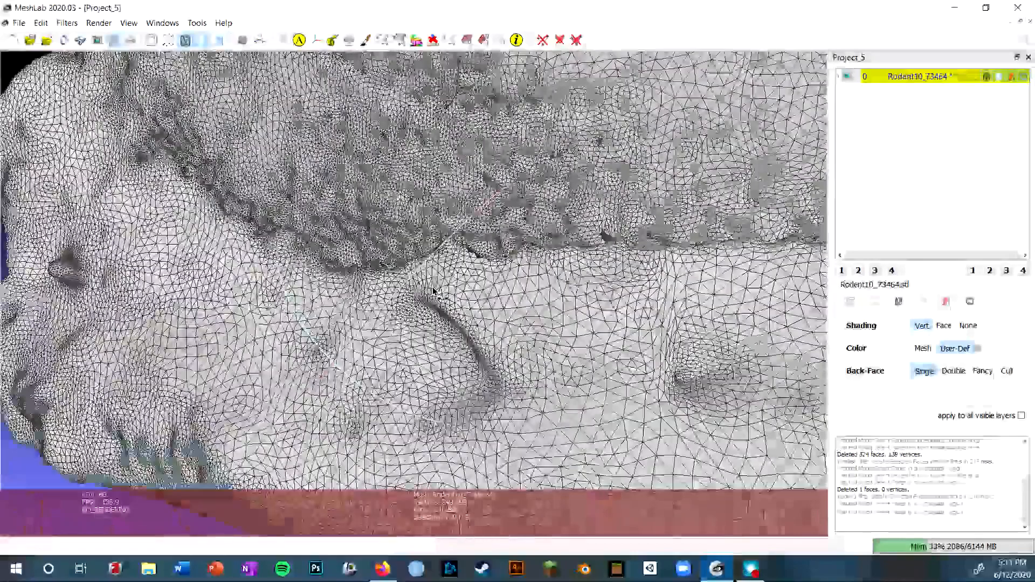
pyautogui.moveTo(433, 291); pyautogui.dragTo(386, 419)
pyautogui.scroll(7, 386, 419)
pyautogui.moveTo(526, 315); pyautogui.dragTo(316, 284)
pyautogui.click(576, 40)
# - Try to close the mesh's holes with Close Holes at a maximum size of 30, selecting new faces and preventing self-intersecting ones
pyautogui.moveTo(619, 303); pyautogui.dragTo(431, 256)
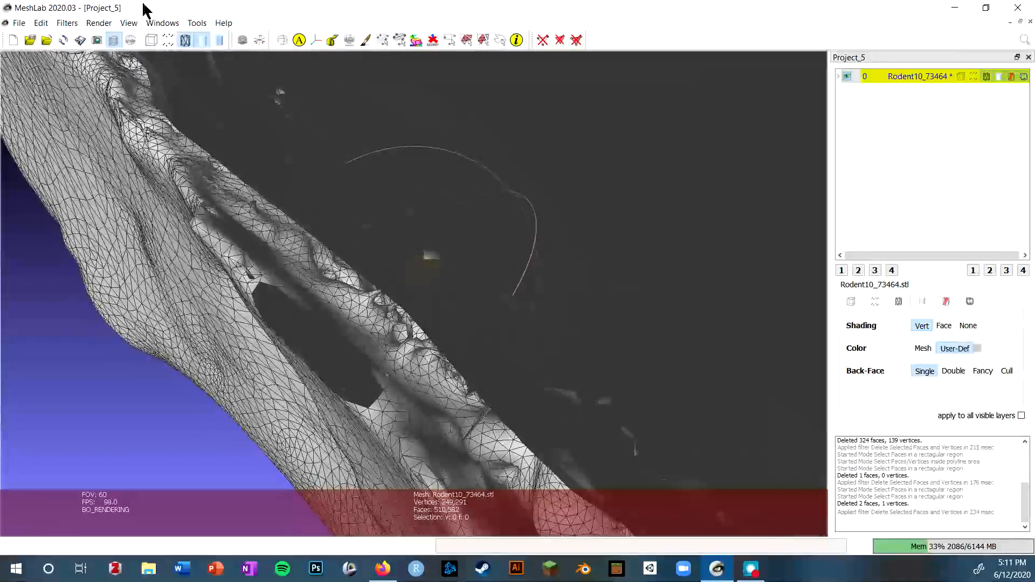
pyautogui.click(60, 24)
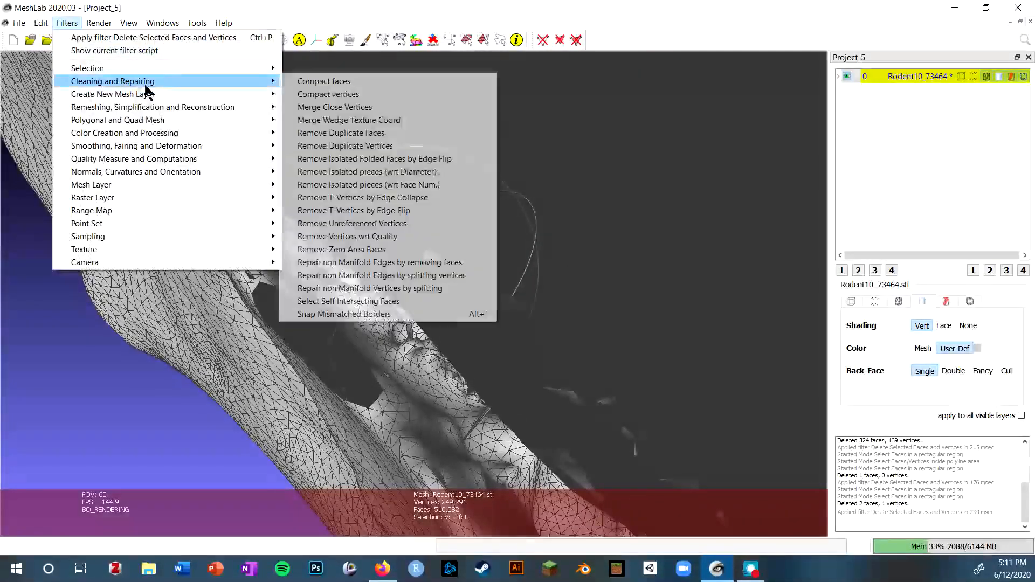
pyautogui.moveTo(150, 112)
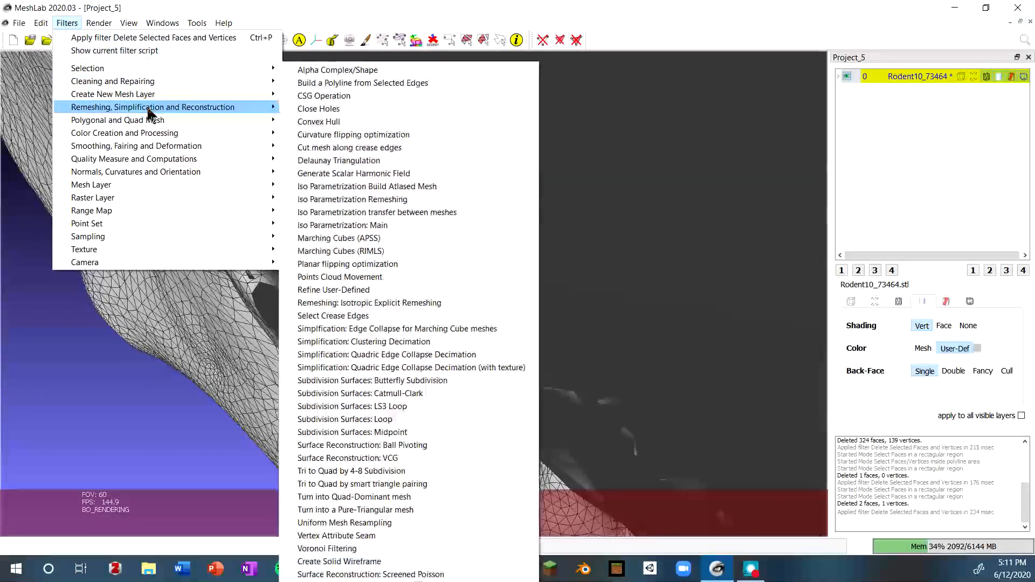
pyautogui.click(302, 109)
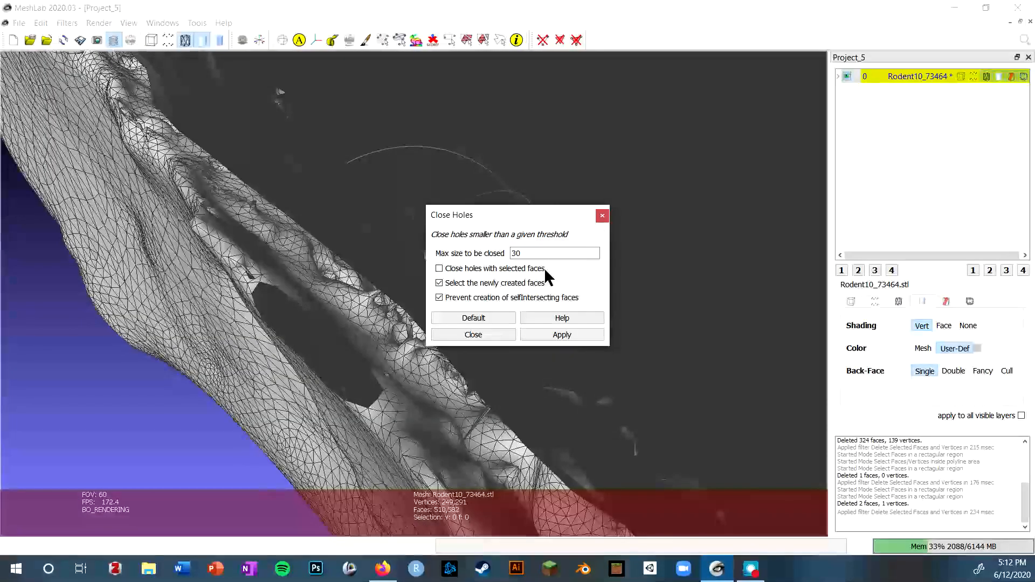
pyautogui.click(571, 338)
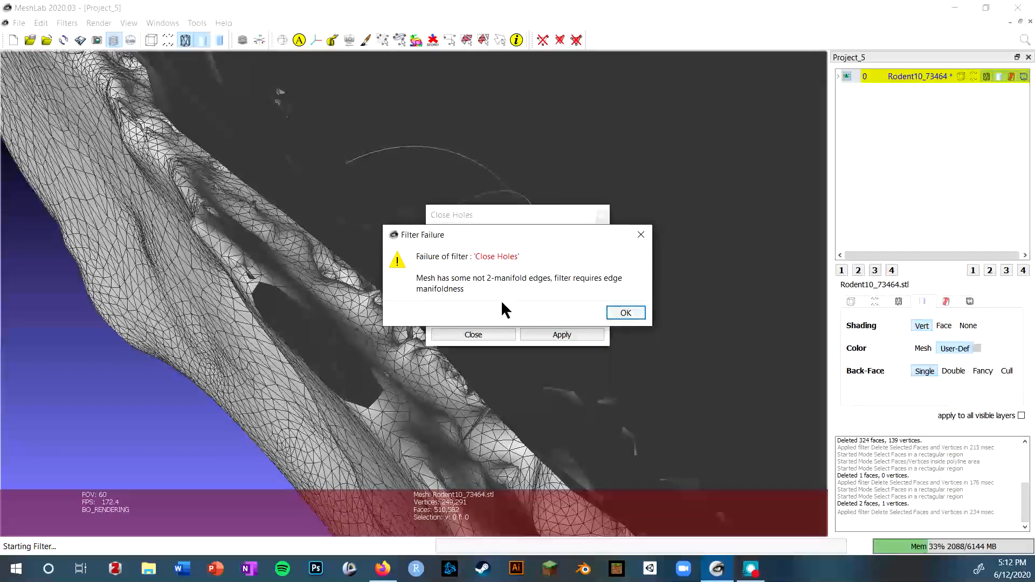
pyautogui.click(631, 315)
pyautogui.click(604, 216)
pyautogui.scroll(5, 406, 351)
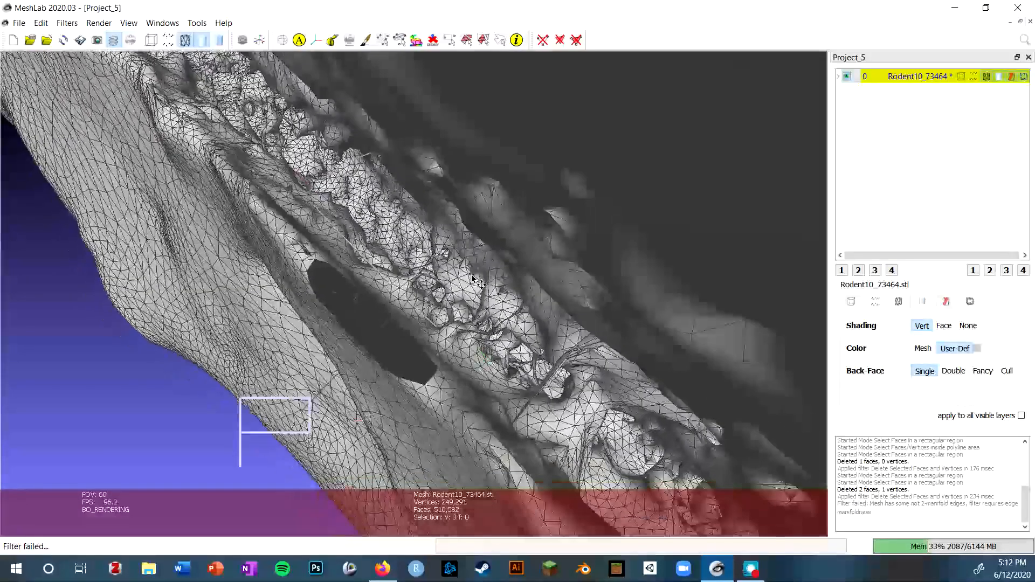